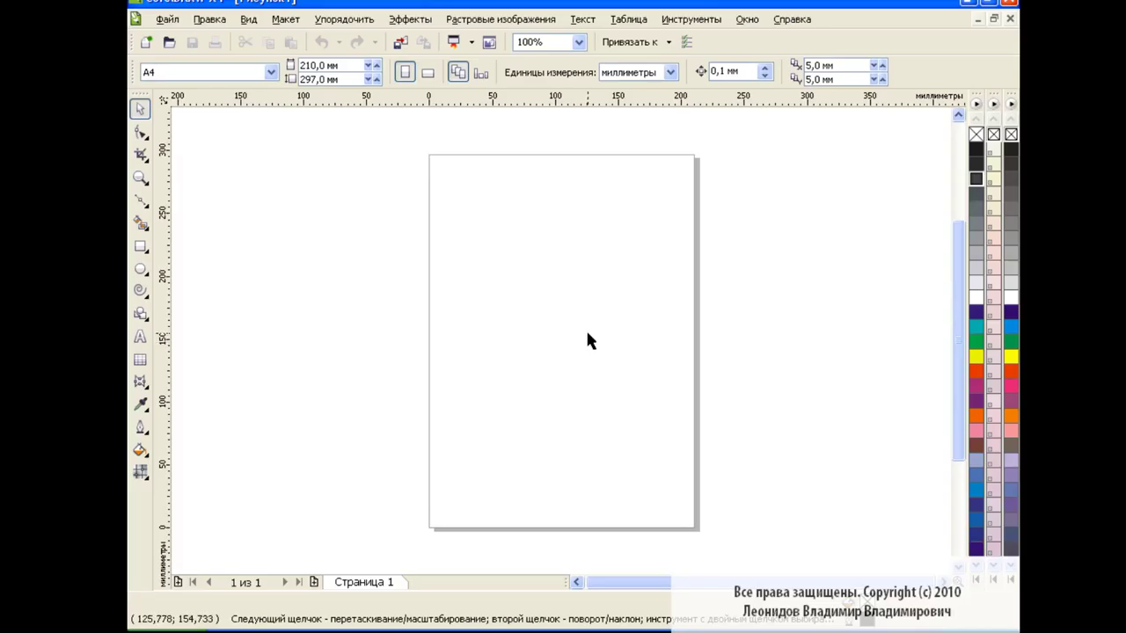
Draw a wide ellipse on the page and nudge it slightly up and left.
left_click(139, 268)
left_click_drag(480, 255, 706, 336)
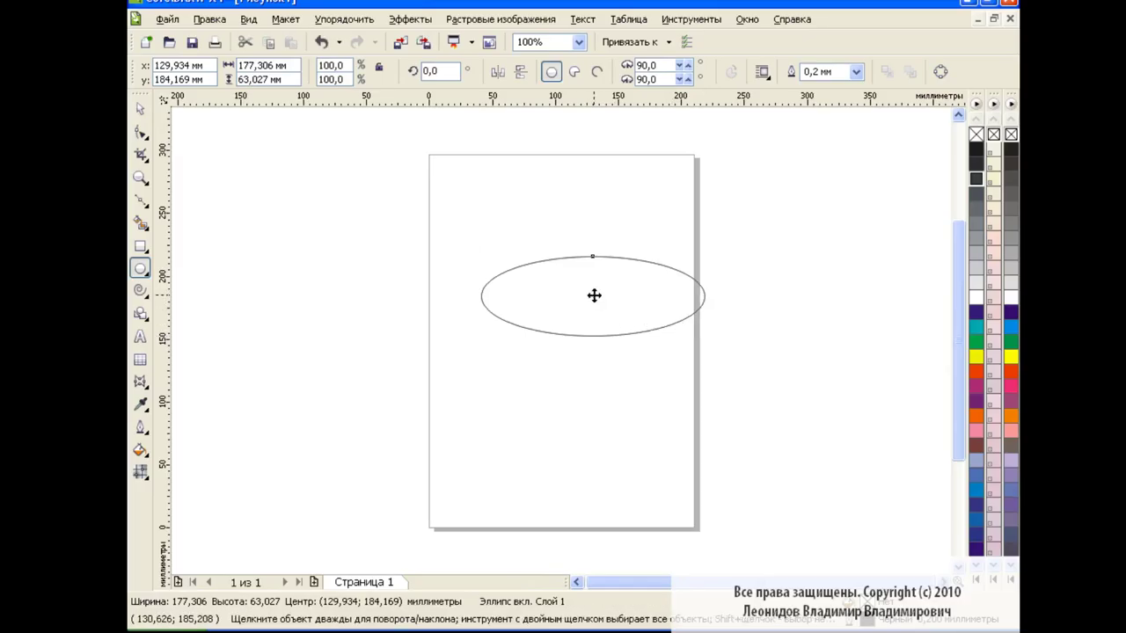
left_click_drag(592, 295, 568, 283)
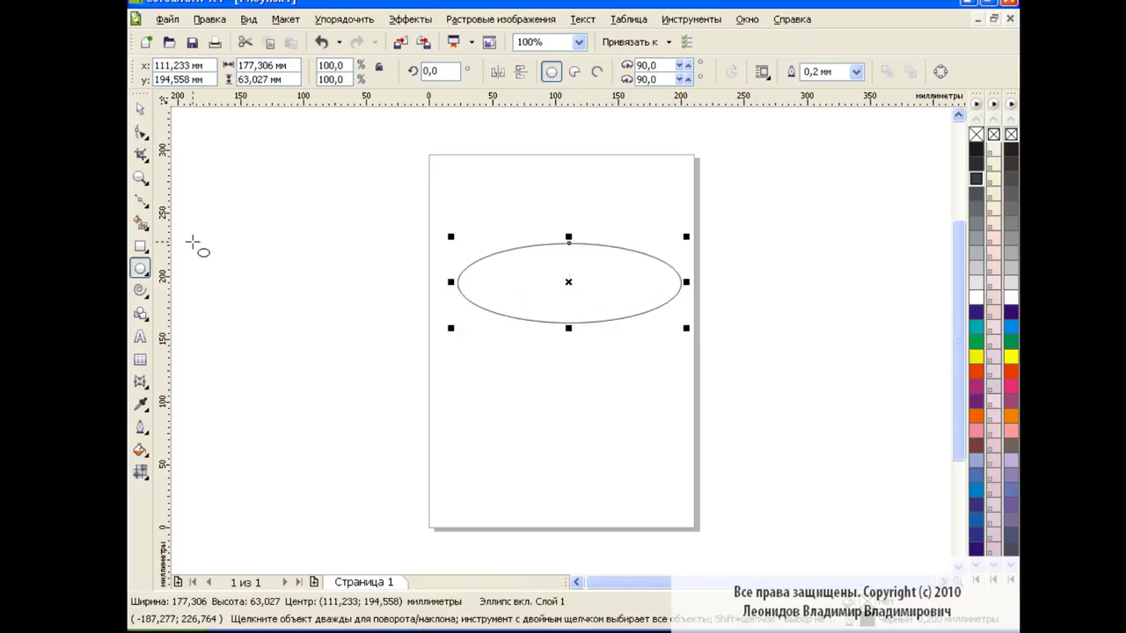
Draw a straight line across the ellipse, from its left edge to its right edge.
left_click(140, 201)
left_click(457, 284)
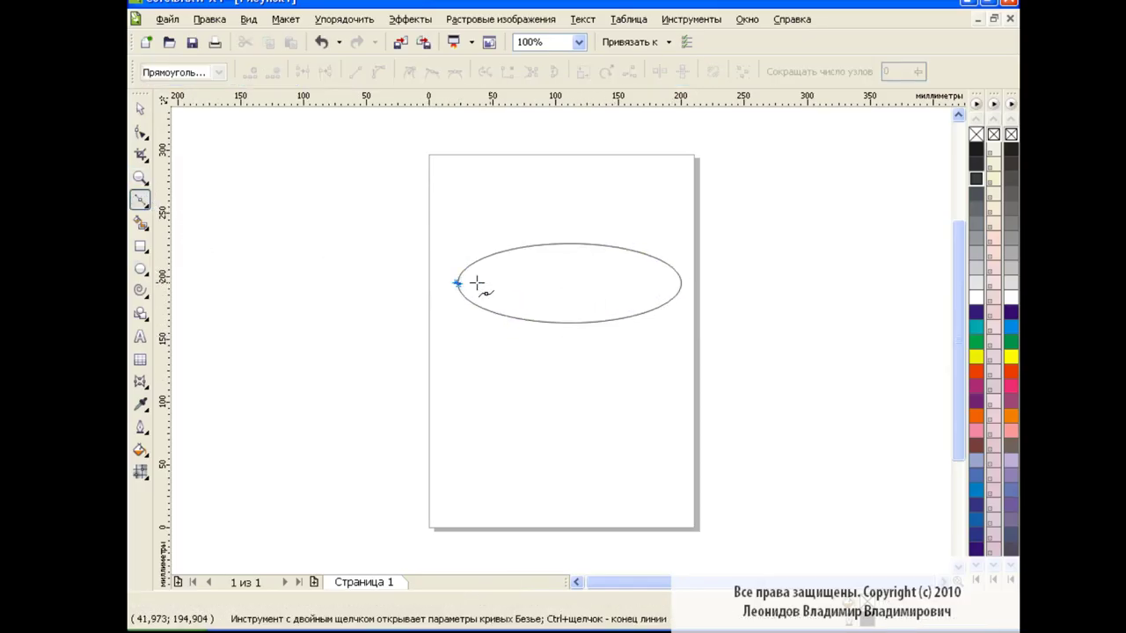
left_click(682, 284)
Bend the line down with the Shape tool into a bowl curve beneath the ellipse.
left_click(141, 132)
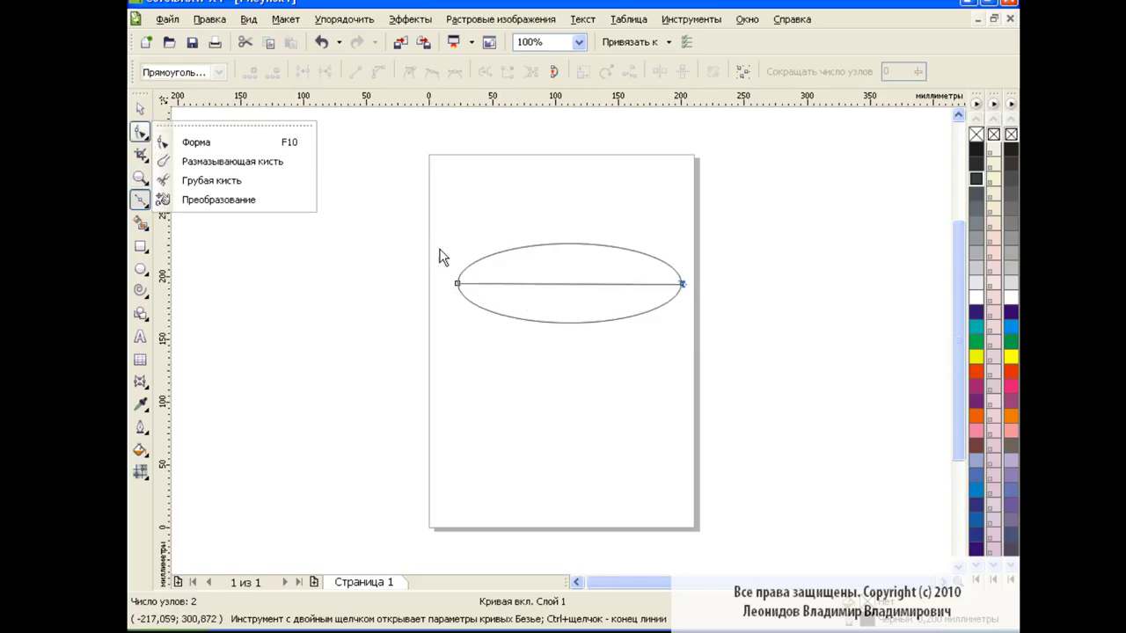
left_click(167, 142)
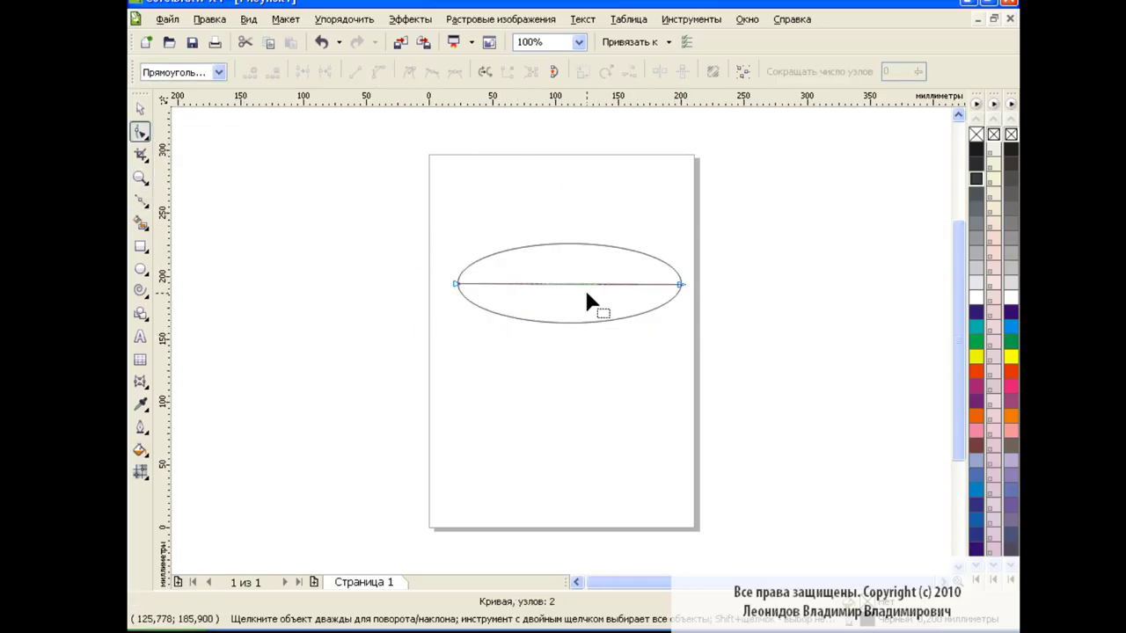
left_click_drag(585, 285, 576, 402)
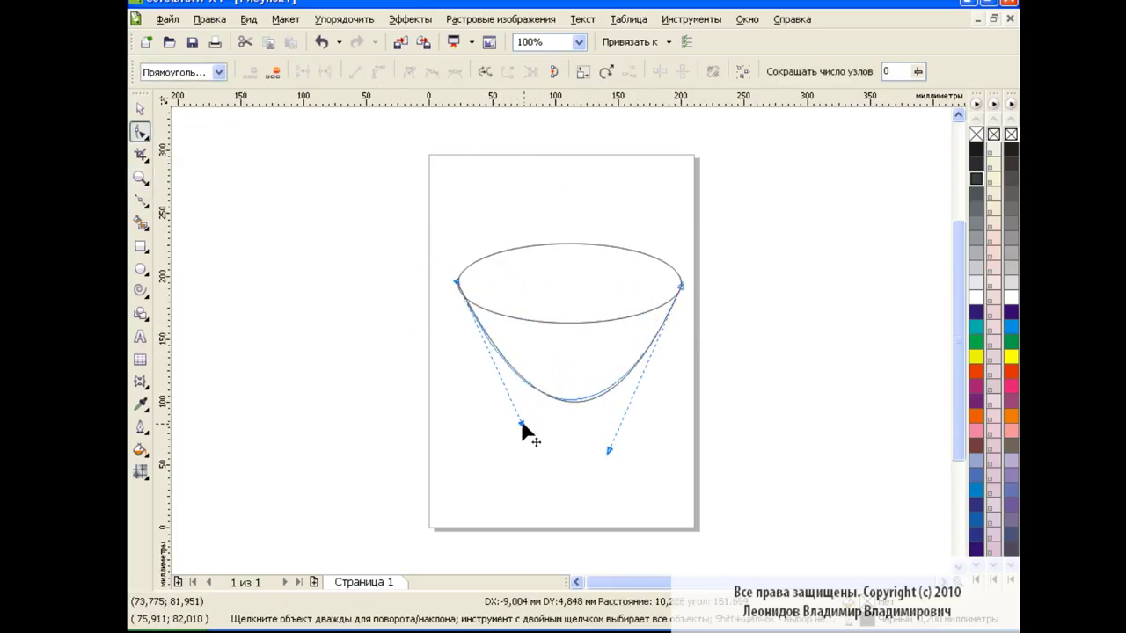
left_click_drag(533, 431, 473, 369)
mouse_move(609, 450)
left_mouse_down()
mouse_move(644, 431)
mouse_move(648, 410)
left_mouse_up()
left_click_drag(571, 364, 571, 395)
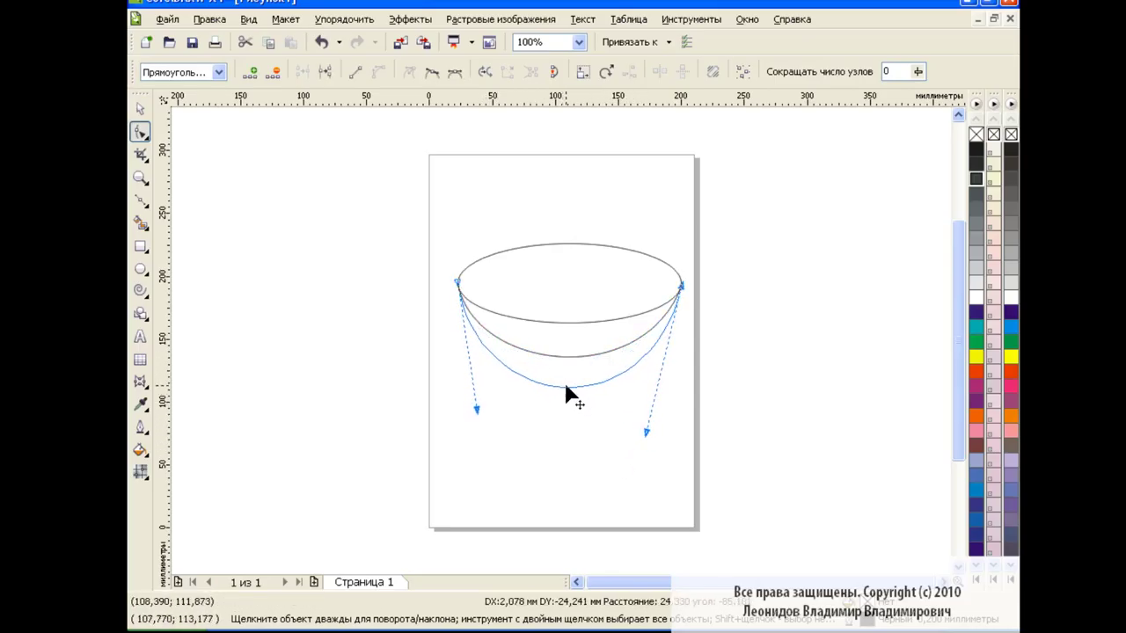
left_click_drag(474, 413, 463, 405)
left_click_drag(647, 433, 676, 423)
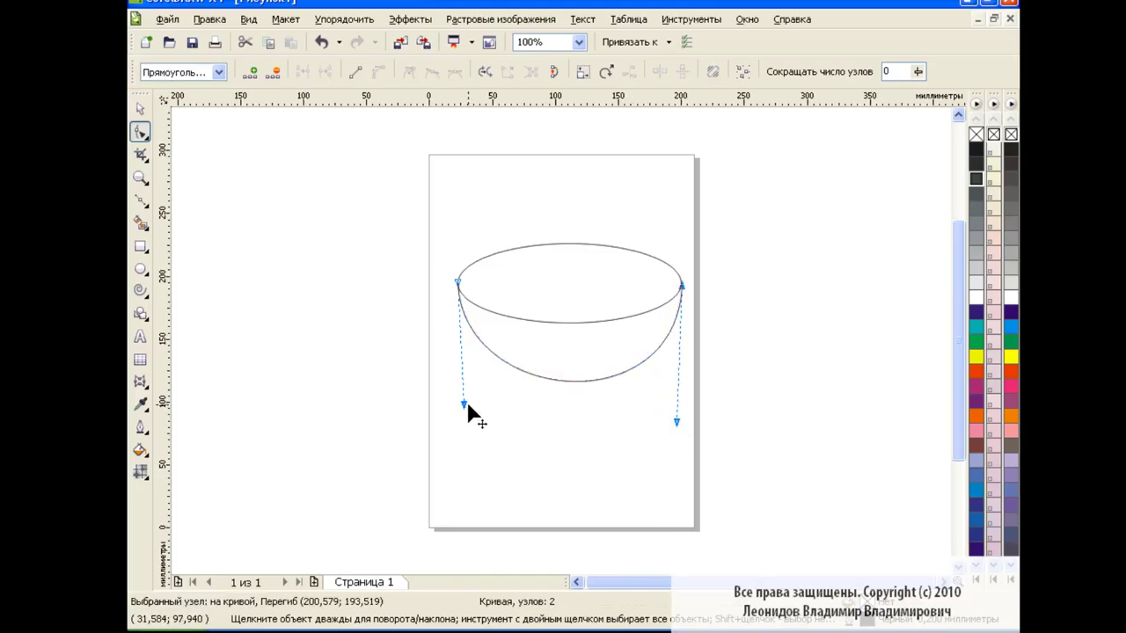
left_click_drag(463, 405, 455, 417)
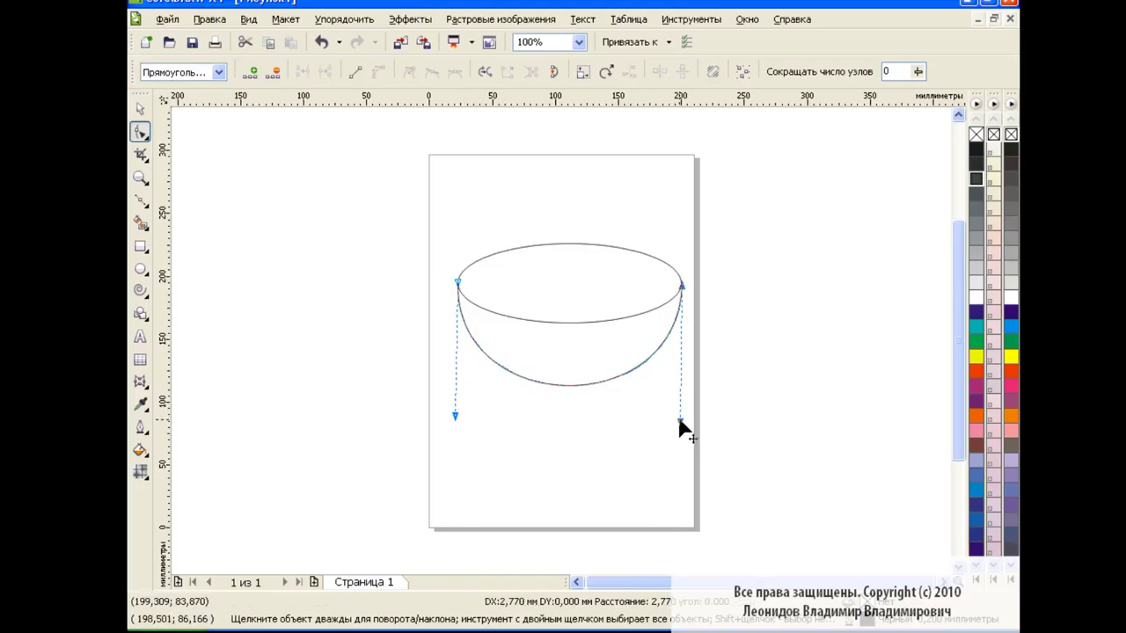
left_click(139, 108)
left_click(390, 329)
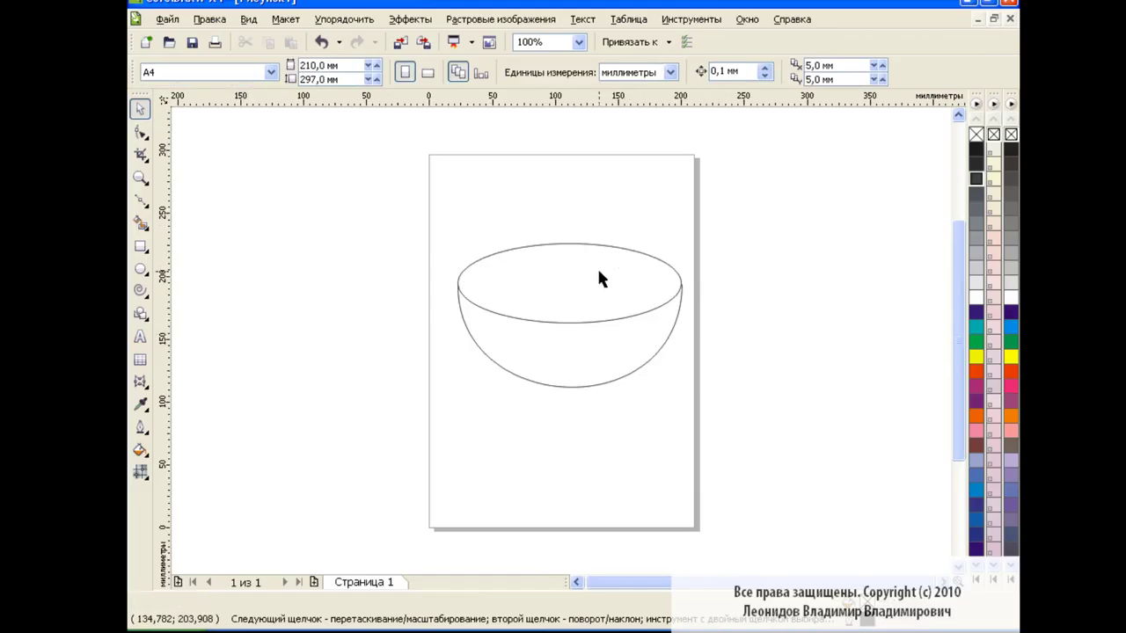
Smart-fill the area between the ellipse's lower edge and the curve with blue, undoing an accidental ellipse fill.
left_click(140, 223)
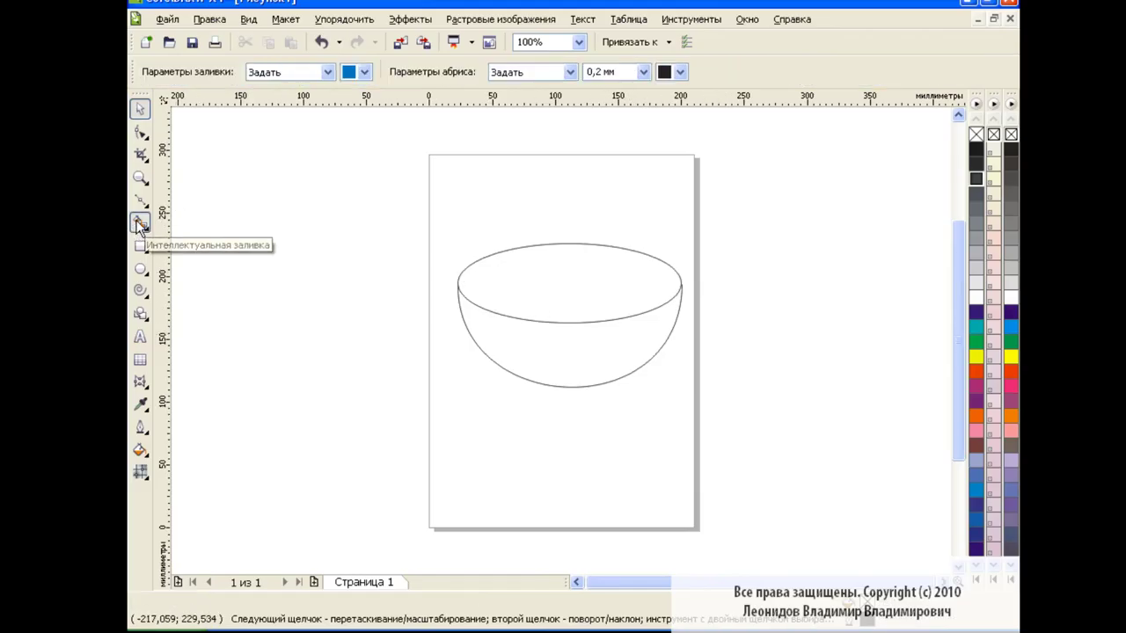
left_click(574, 353)
key("ctrl+z")
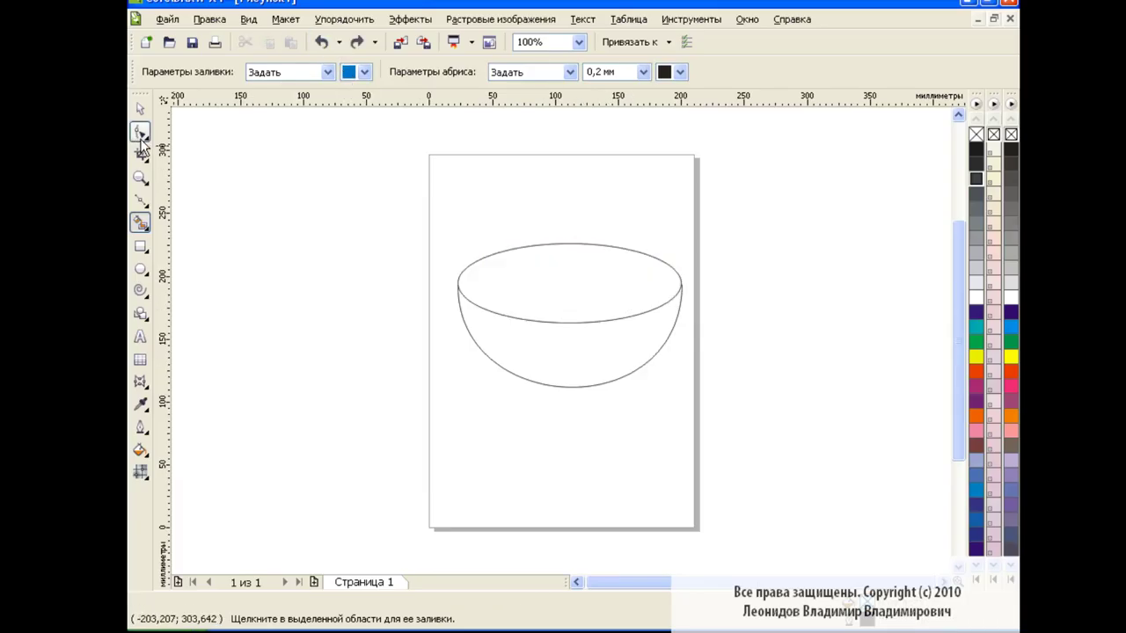
left_click(140, 132)
left_click(458, 284)
left_click(678, 286)
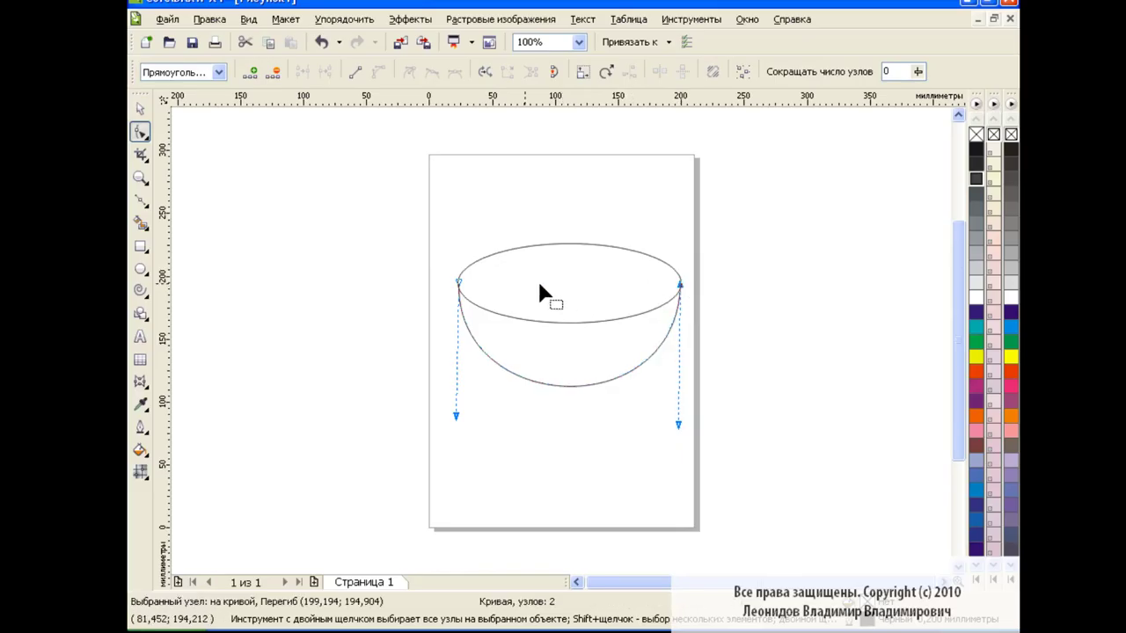
left_click(140, 222)
left_click(515, 347)
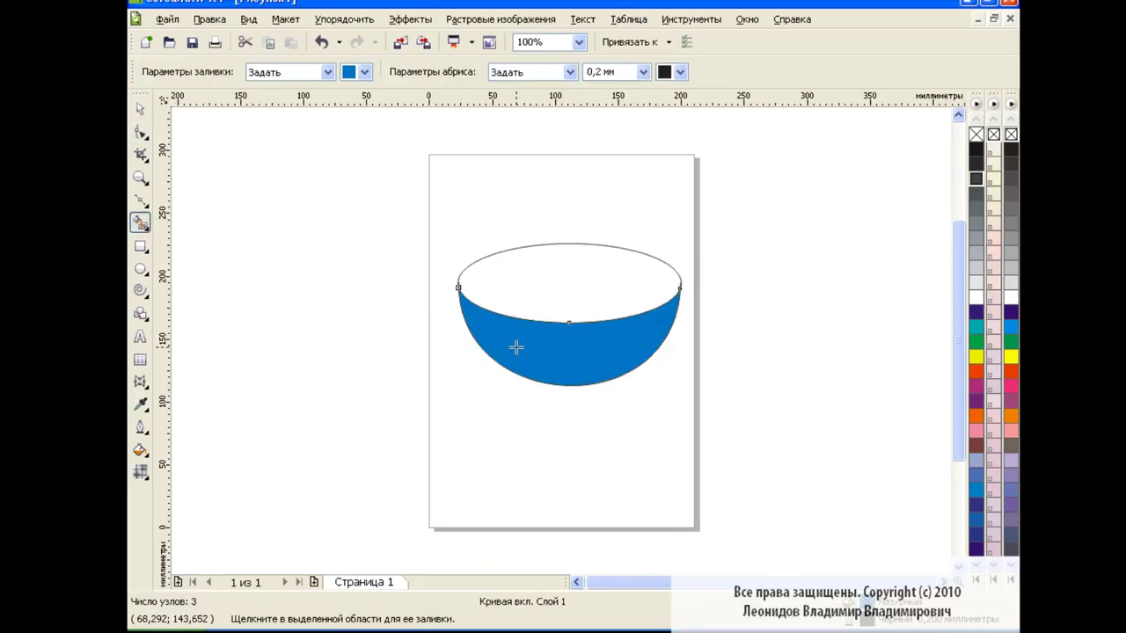
key("space")
Delete the leftover bowl outline curve using the Object Manager.
left_click(565, 413)
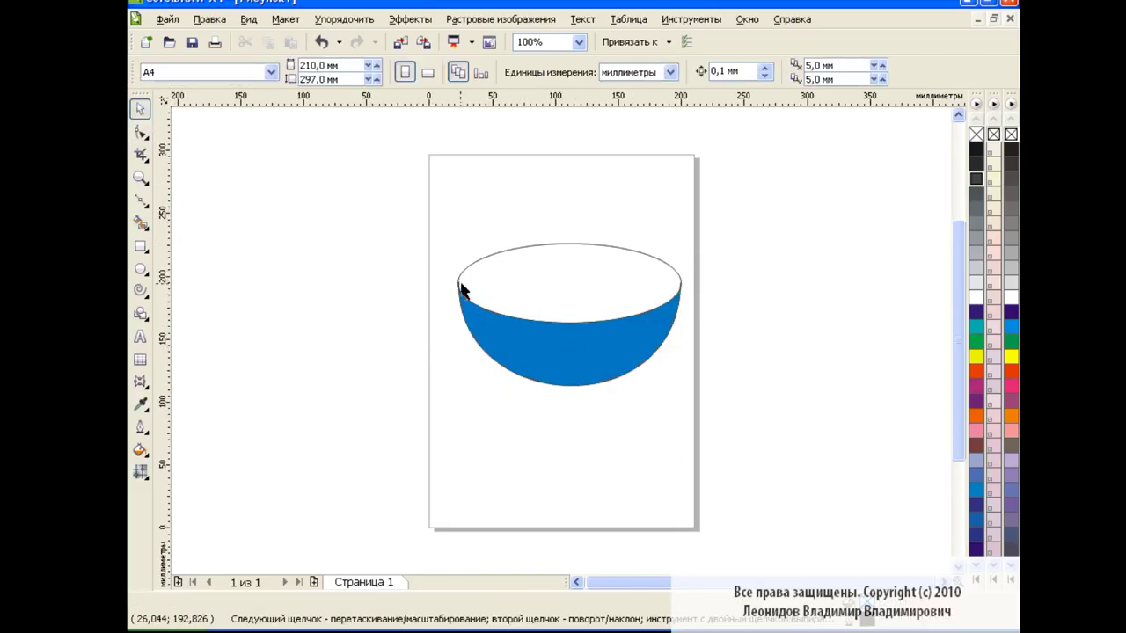
left_click(520, 343)
left_click(691, 18)
left_click(712, 124)
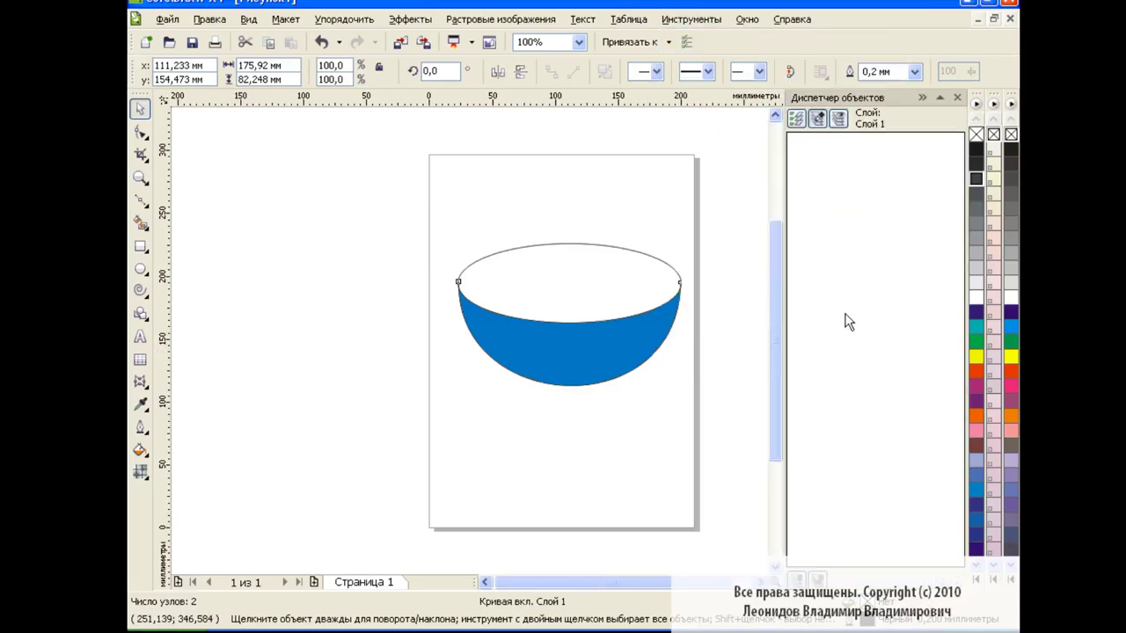
left_click(872, 194)
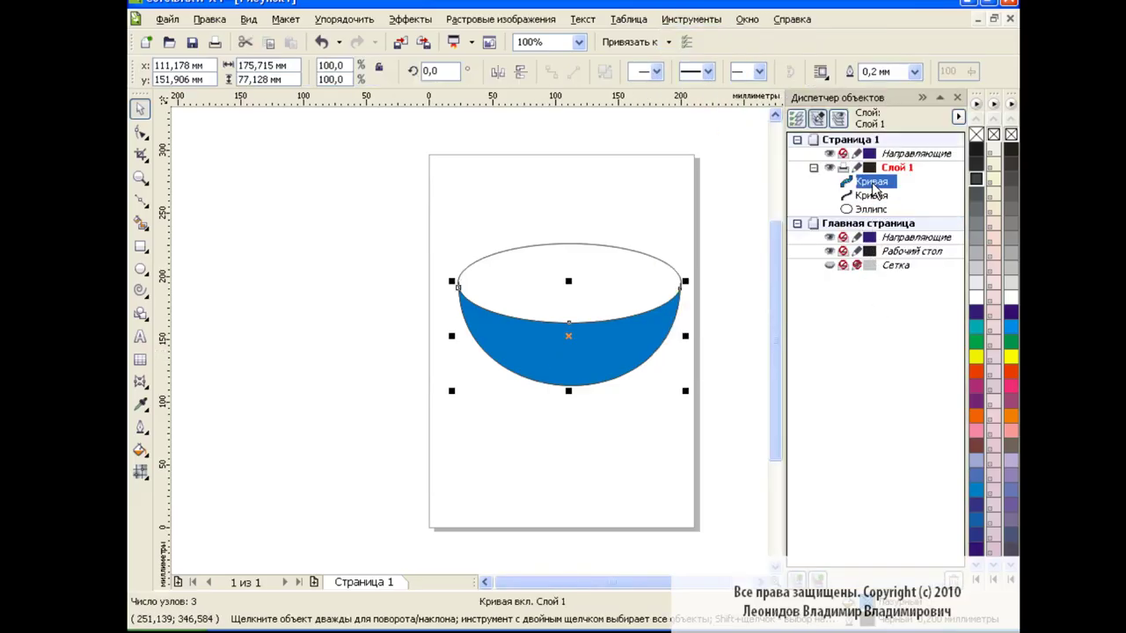
key("Delete")
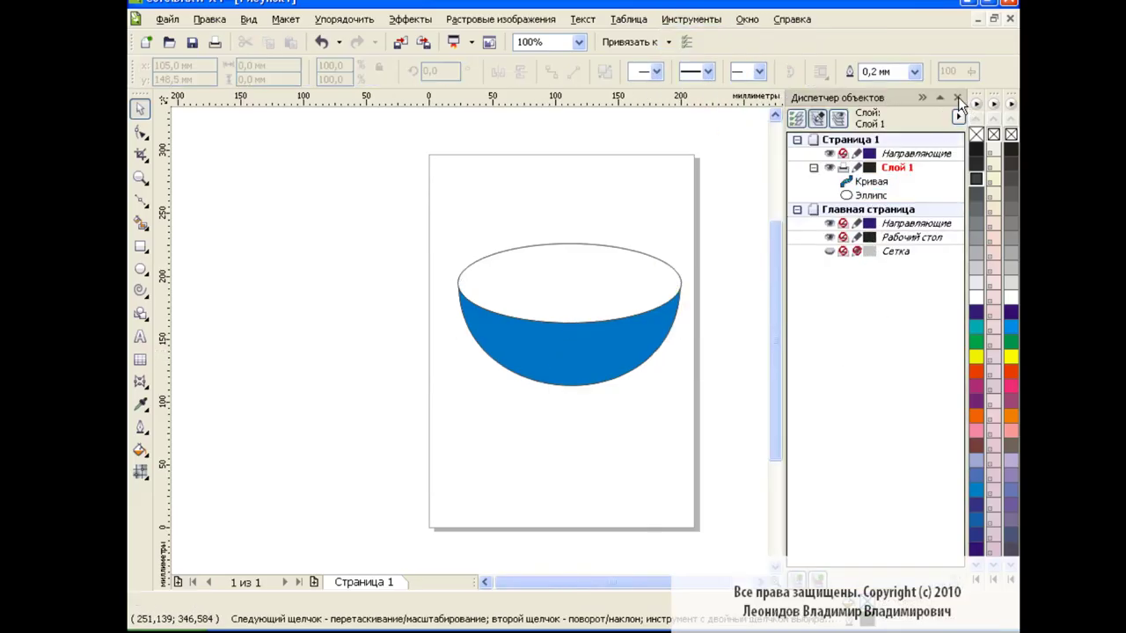
left_click(957, 98)
Stretch the blue bowl slightly and fit its end nodes to the ellipse sides.
left_click(675, 332)
left_click_drag(683, 335, 686, 335)
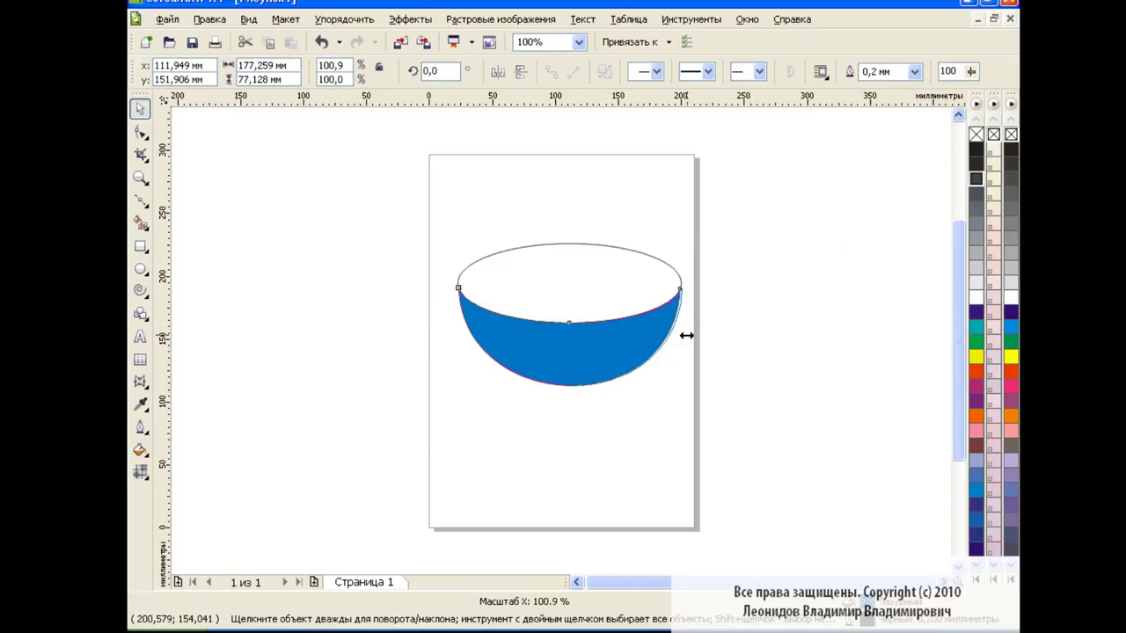
key("F10")
left_click_drag(682, 288, 684, 285)
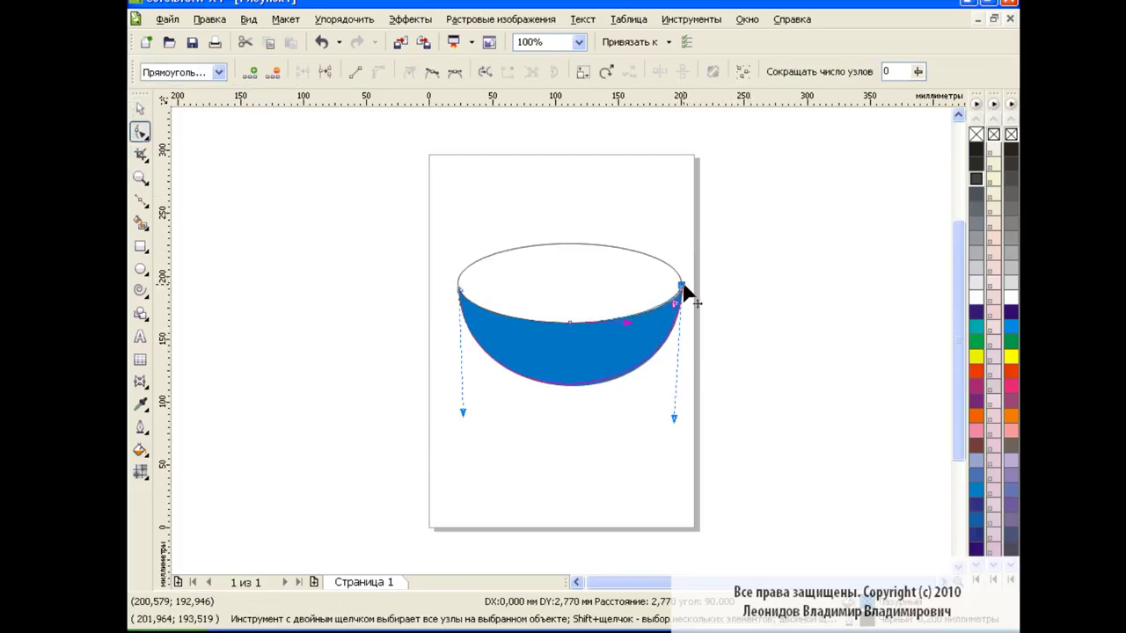
left_click(731, 330)
key("space")
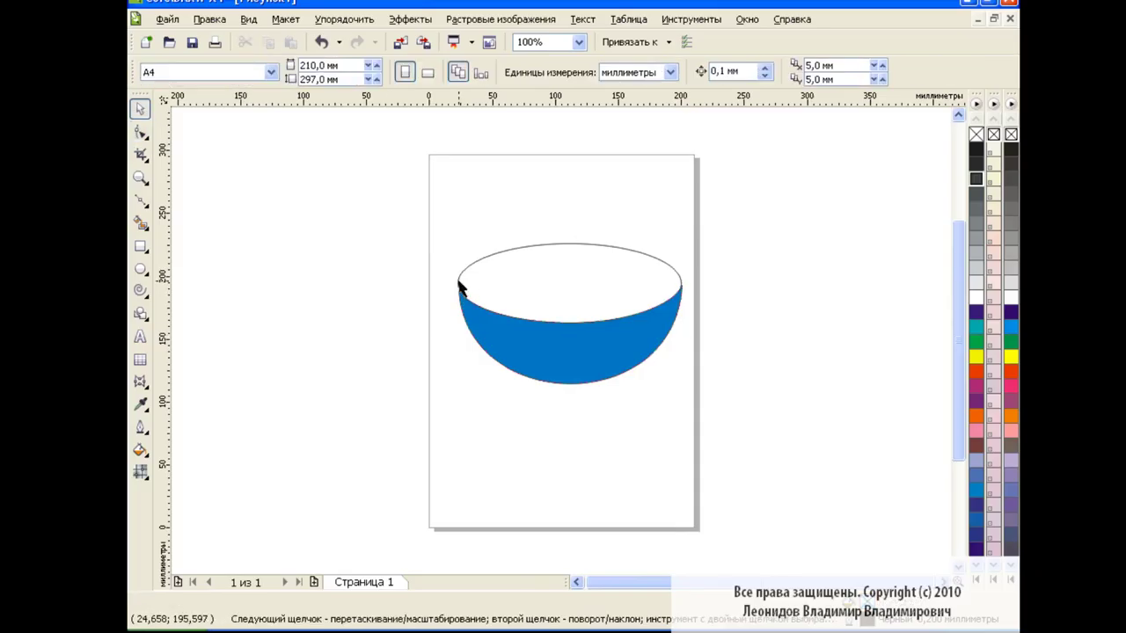
key("F10")
left_click(459, 291)
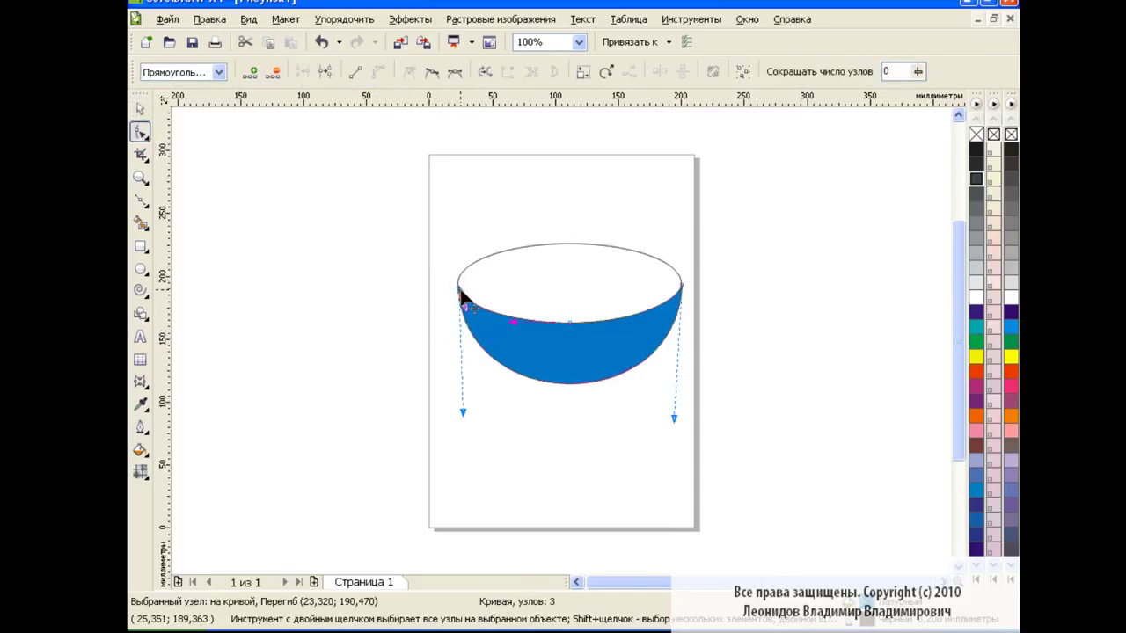
key("space")
left_click(371, 298)
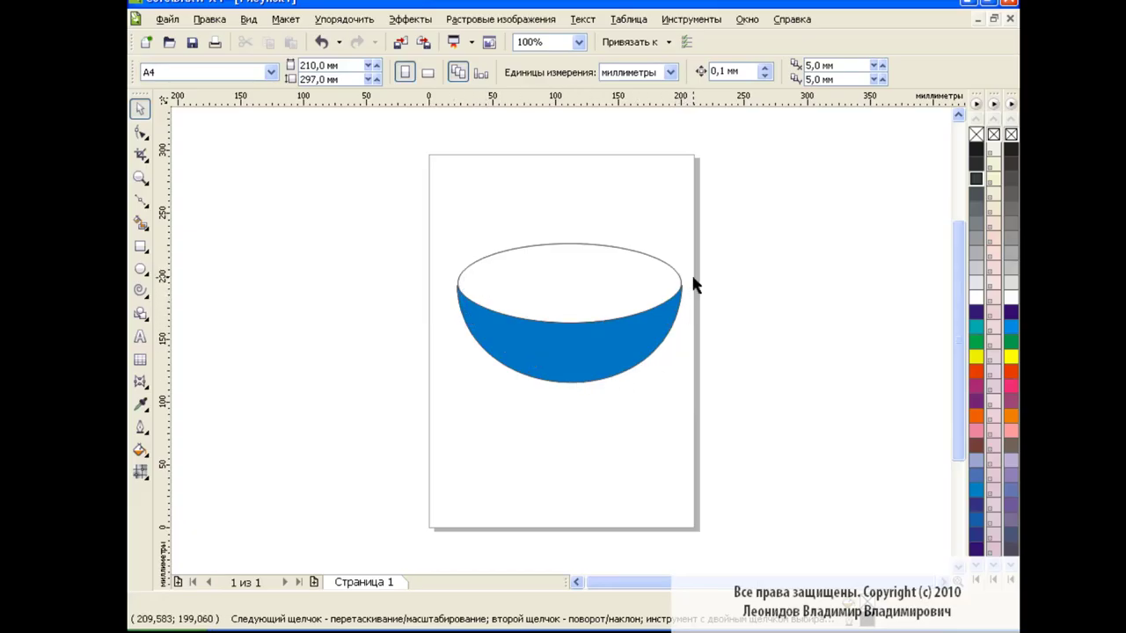
left_click(583, 351)
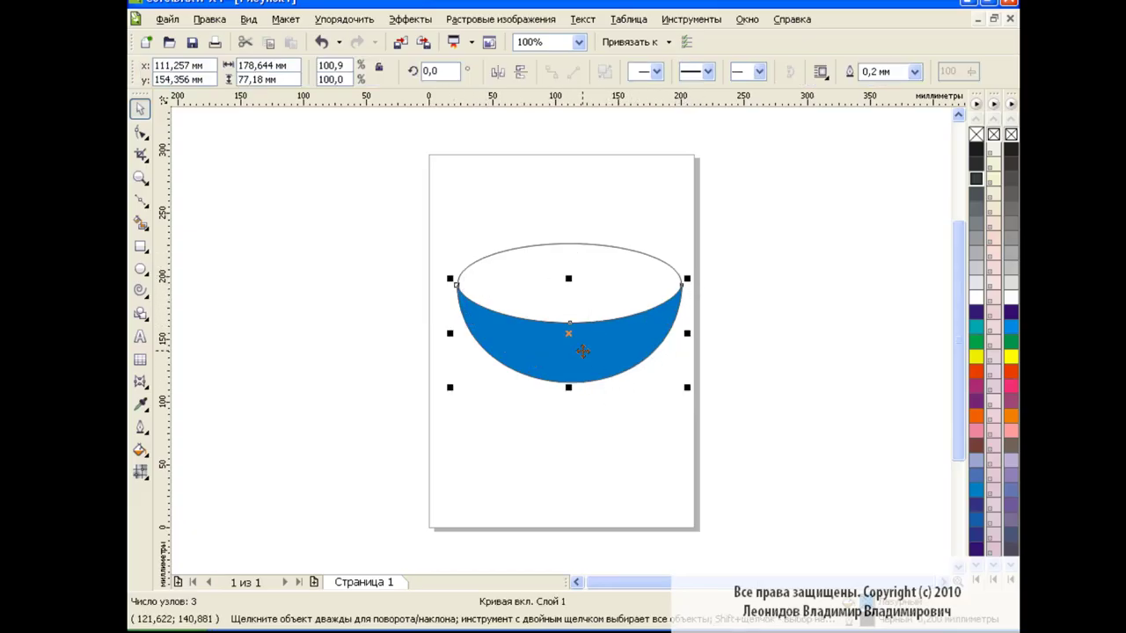
Give the bowl a 90° fountain fill running from golden yellow to yellow.
left_click(140, 449)
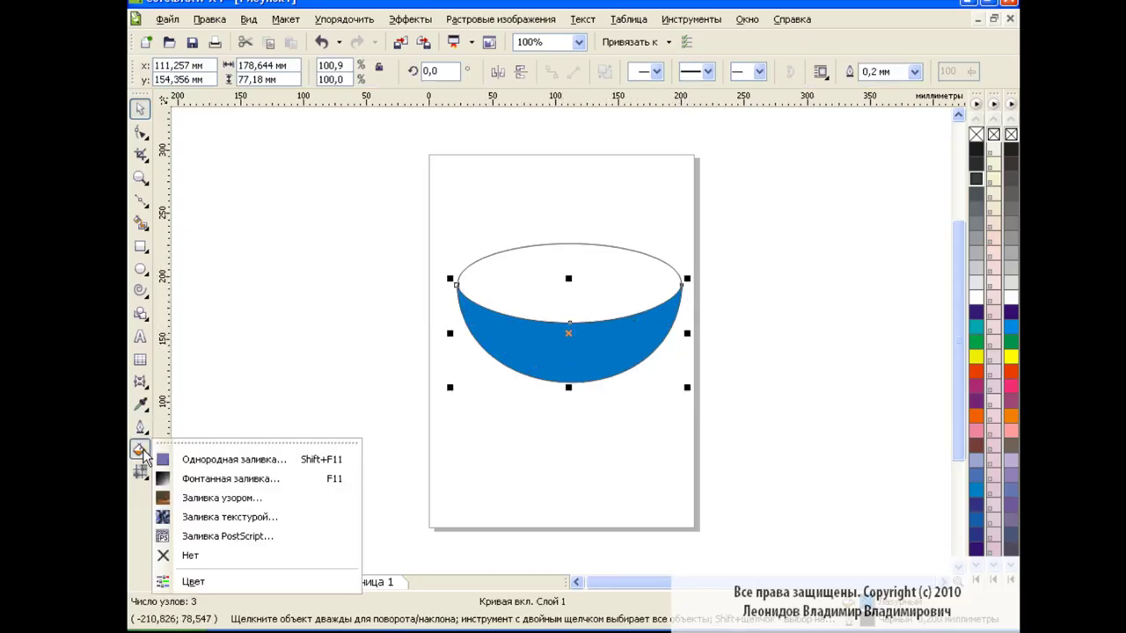
left_click(226, 474)
left_click(598, 194)
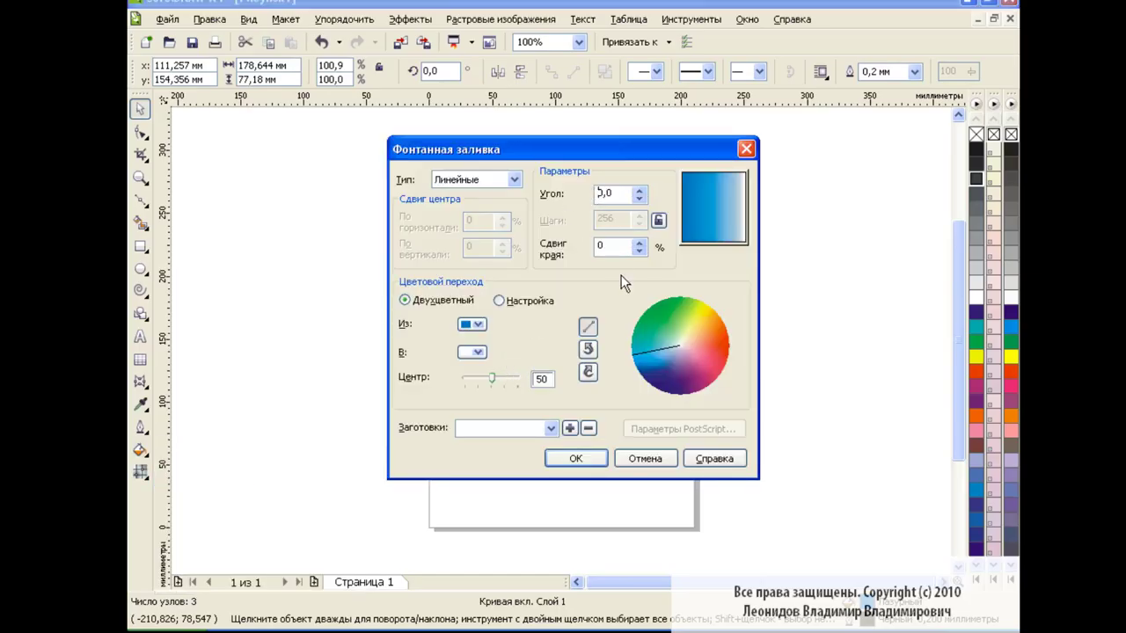
type("9")
left_click(472, 352)
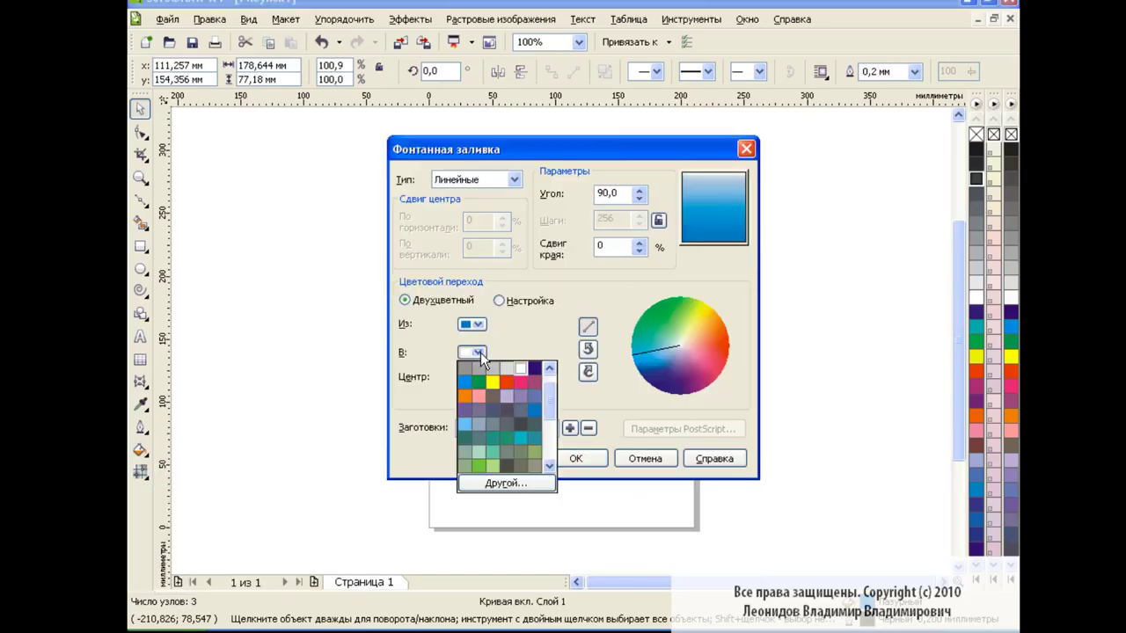
left_click(507, 479)
left_click_drag(562, 356, 562, 346)
left_click(478, 193)
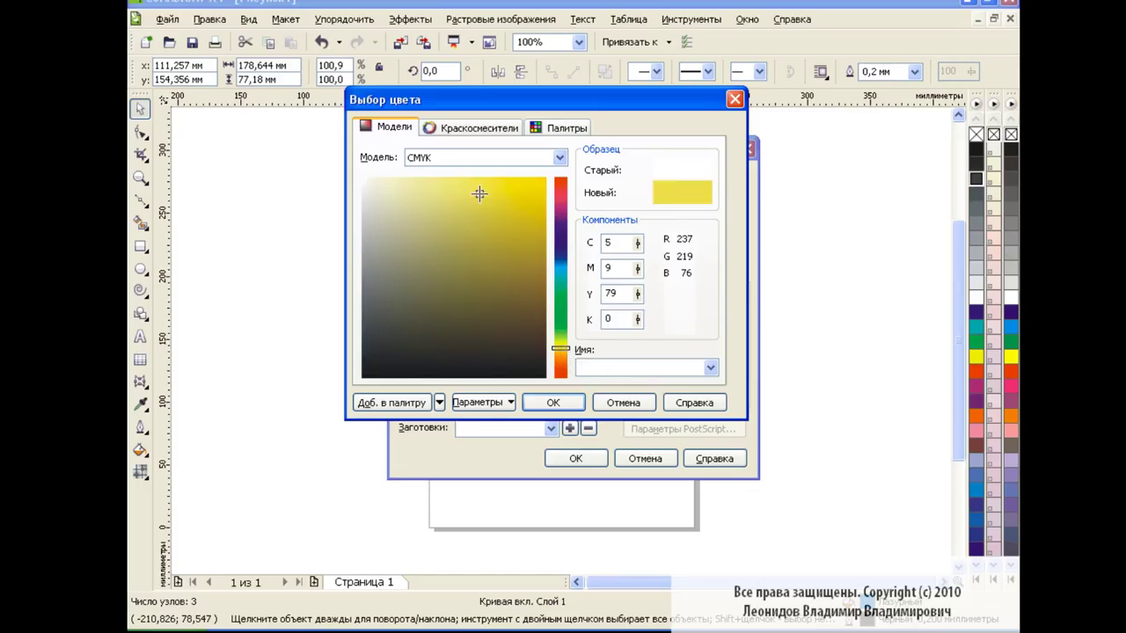
left_click(489, 200)
left_click(552, 402)
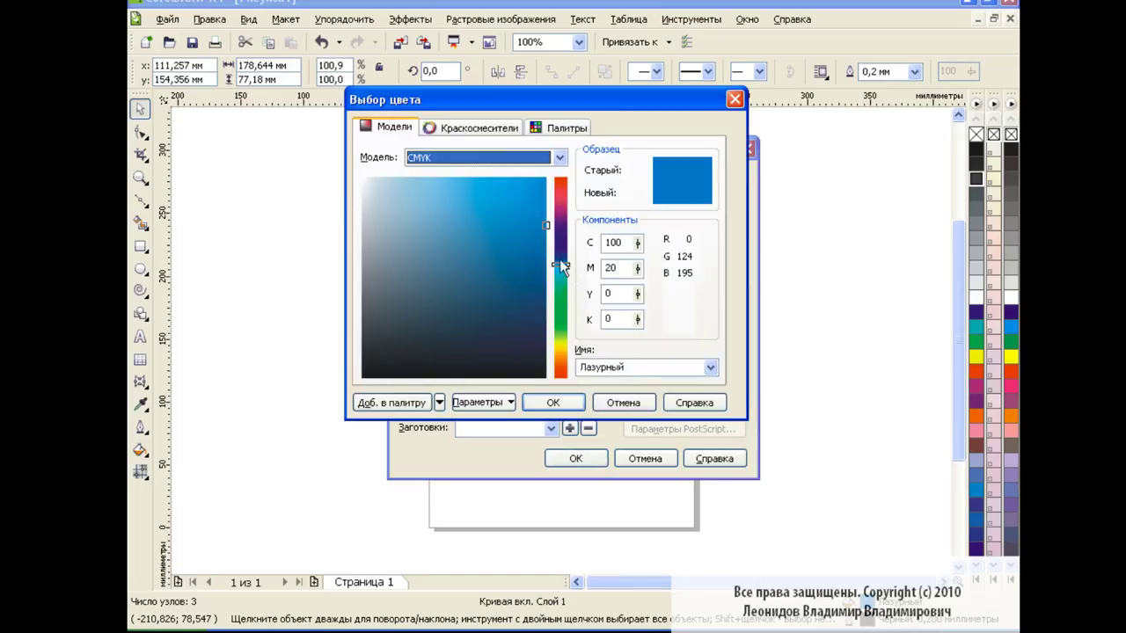
left_click(561, 351)
left_click(538, 224)
left_click(563, 402)
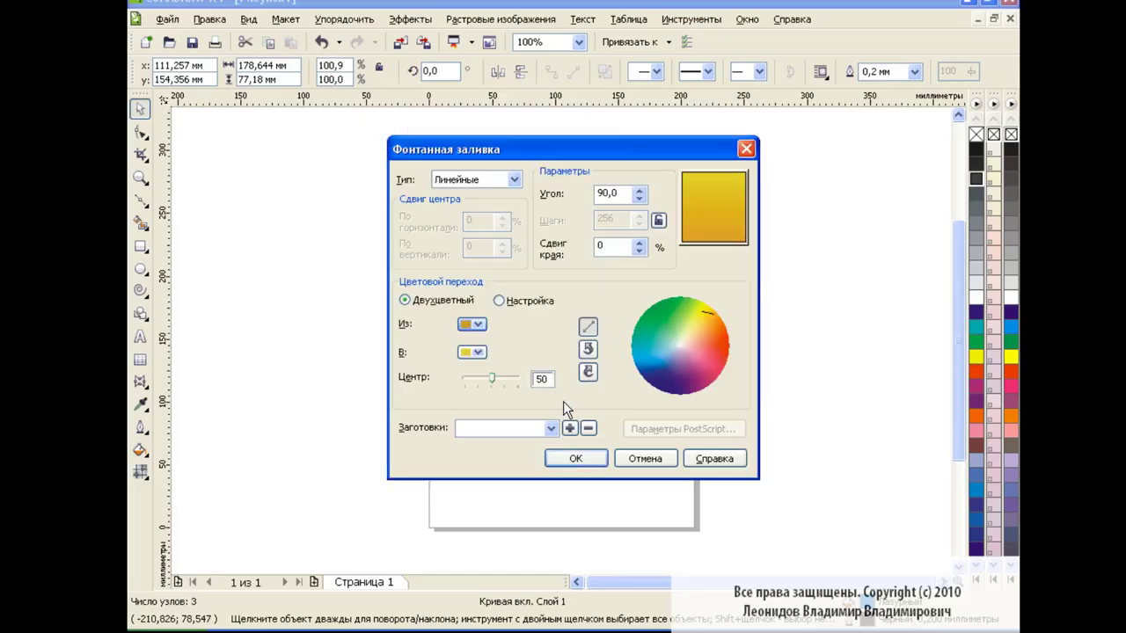
left_click(590, 456)
Shift the bowl gradient's midpoint below 50 and reapply it.
left_click(140, 450)
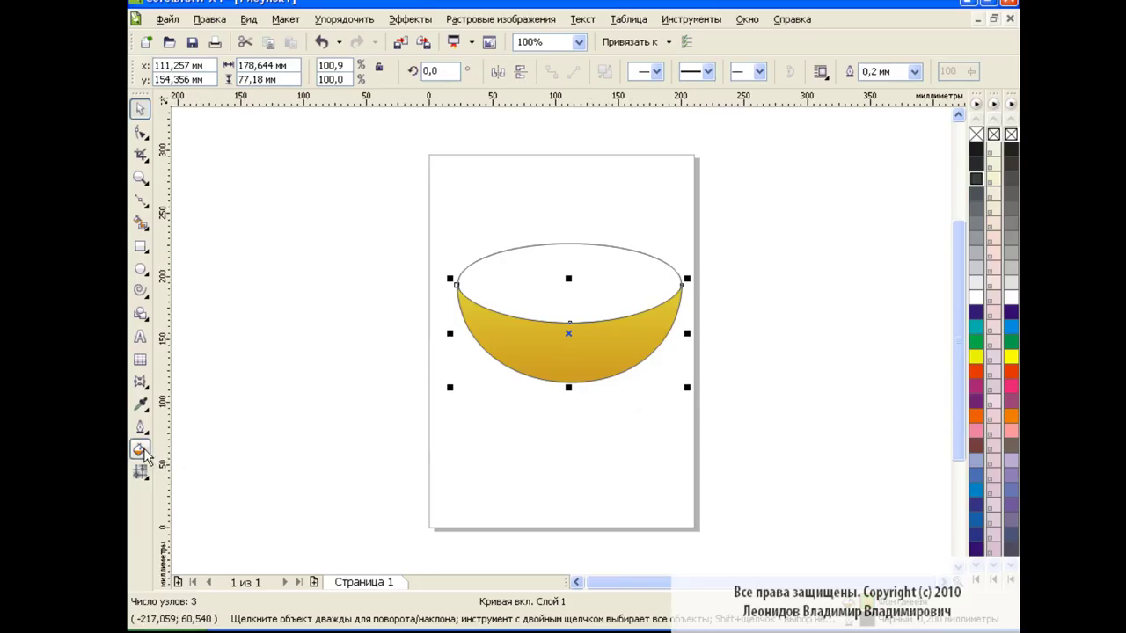
left_click(199, 478)
left_click_drag(491, 379, 484, 380)
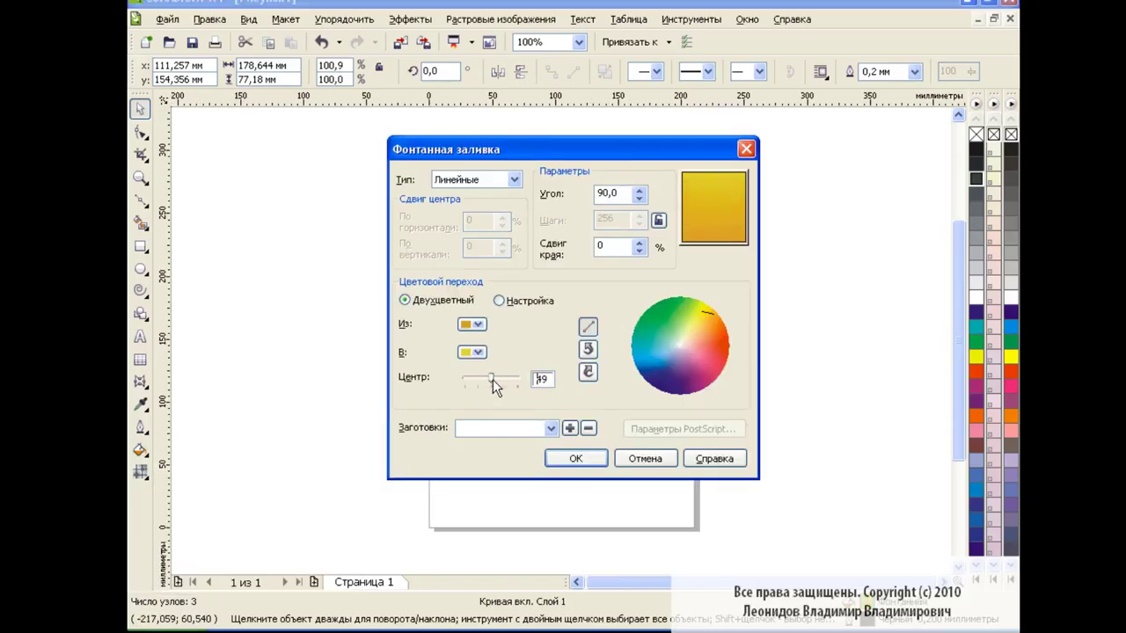
left_click(575, 458)
left_click(630, 413)
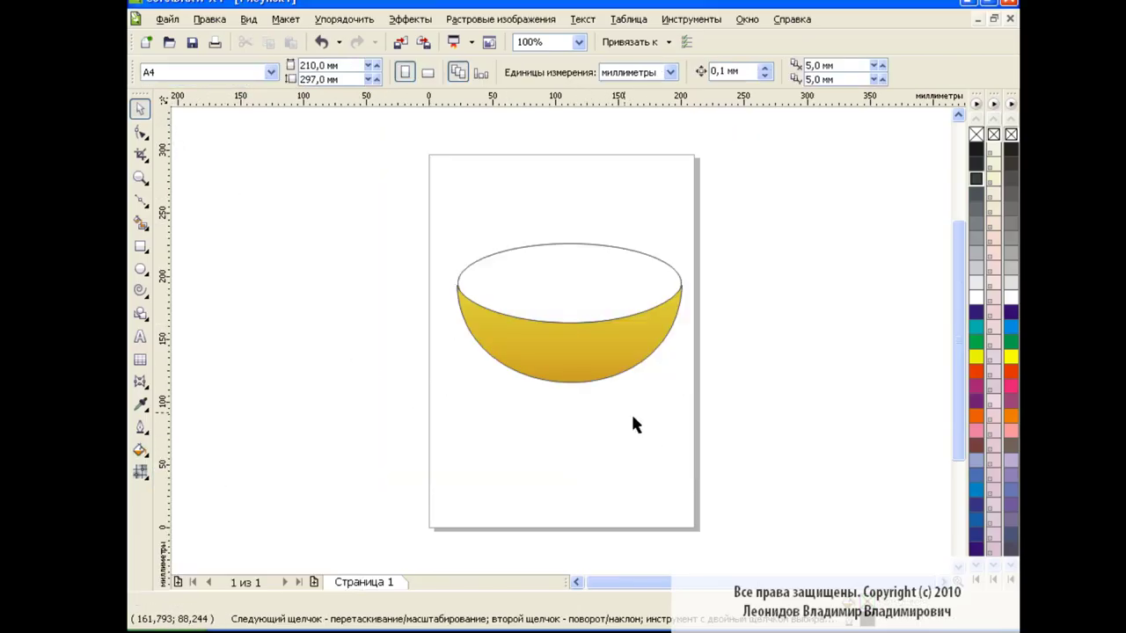
Give the rim ellipse a -43.1° fountain fill starting from light yellow.
left_click(598, 282)
left_click(139, 449)
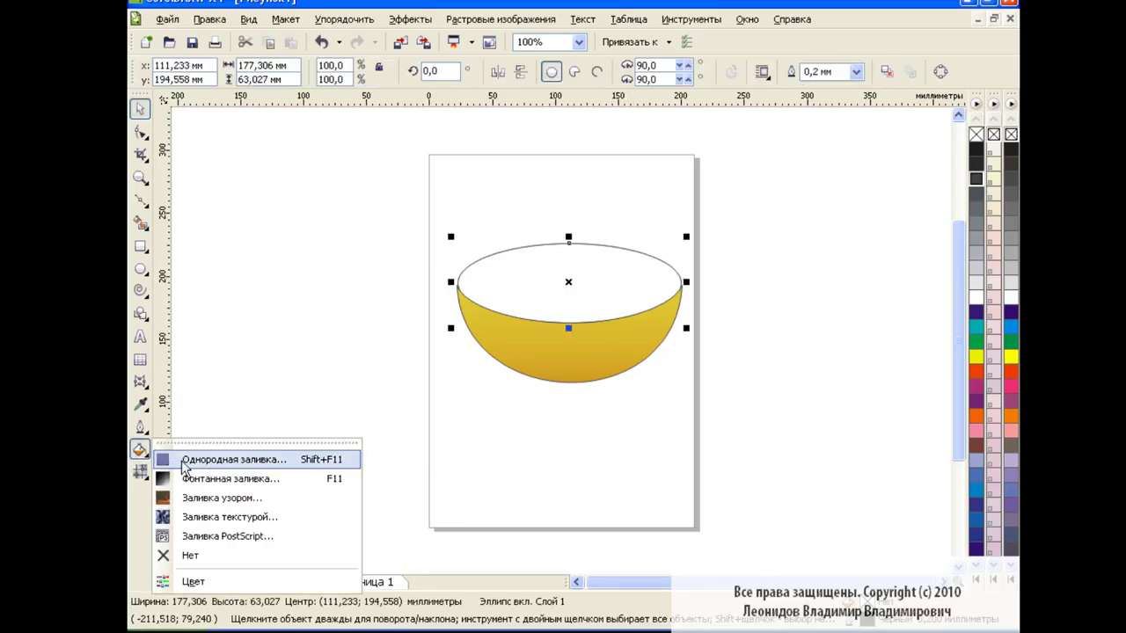
left_click(199, 479)
left_click(741, 233)
left_click(477, 324)
left_click(492, 449)
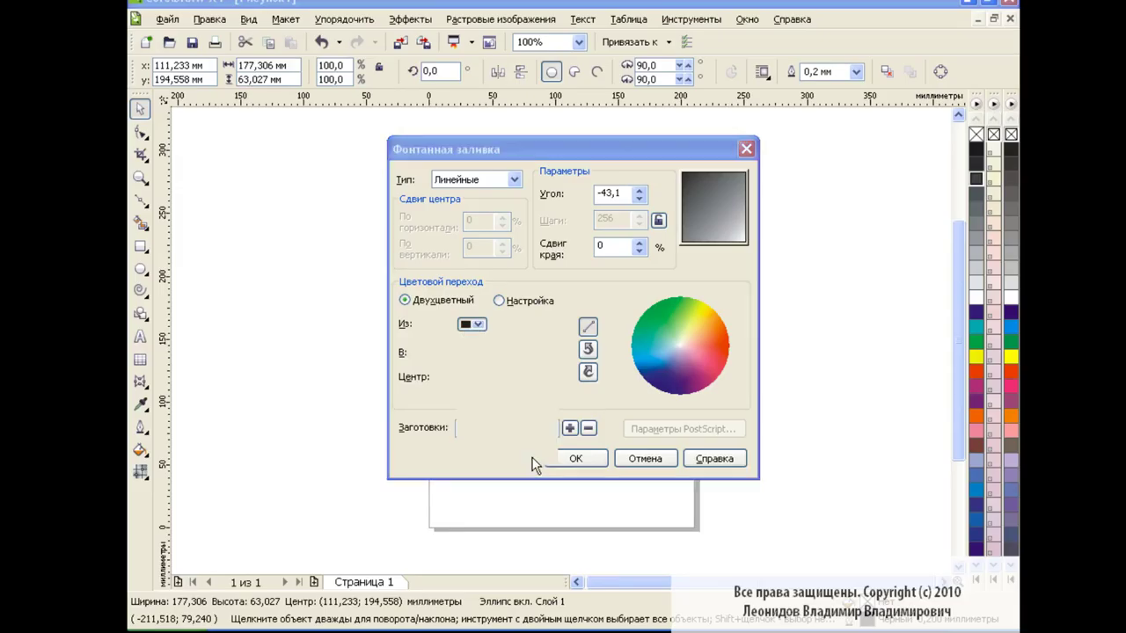
left_click_drag(452, 187, 448, 184)
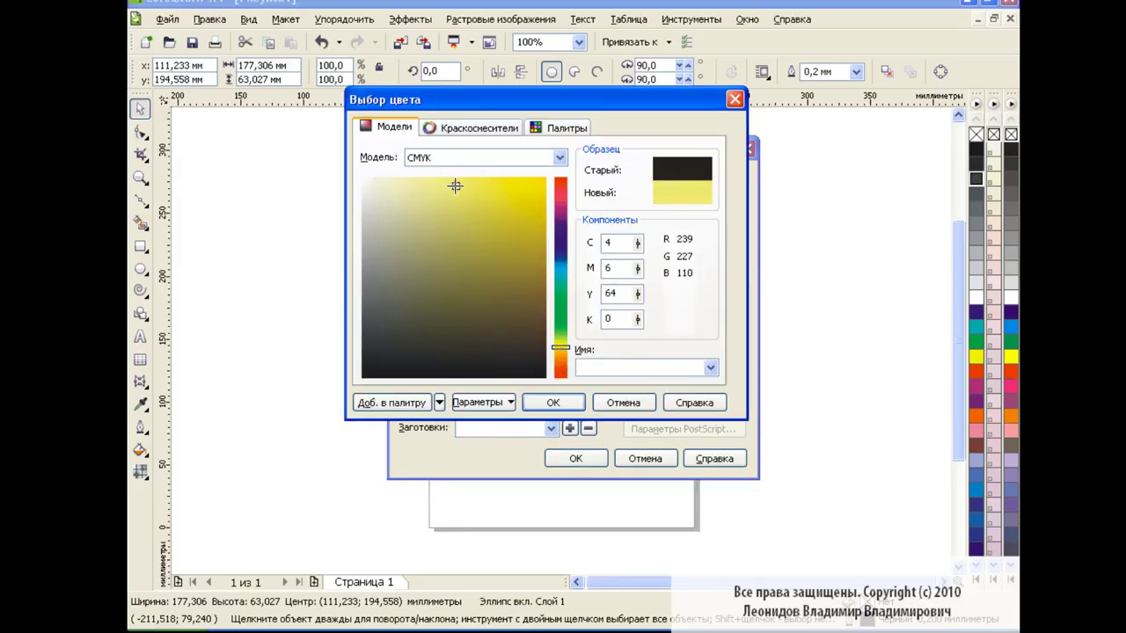
left_click(553, 402)
Set the rim gradient's end colour to pale cream, with midpoint 35 and edge pad 40.
left_click(479, 351)
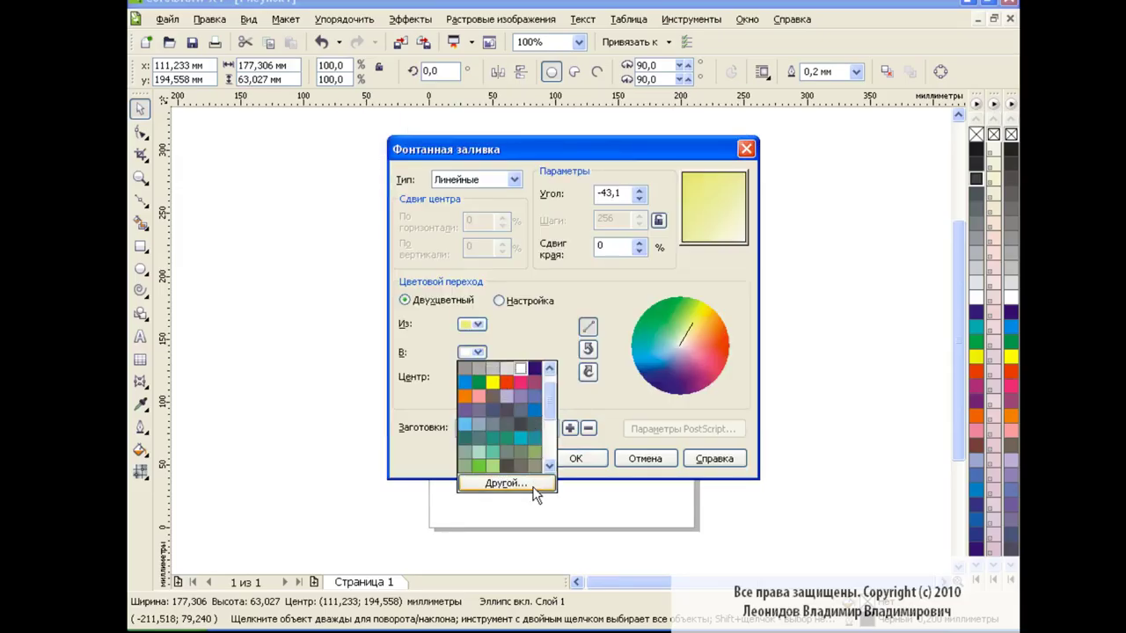
left_click(497, 480)
left_click_drag(397, 186, 393, 185)
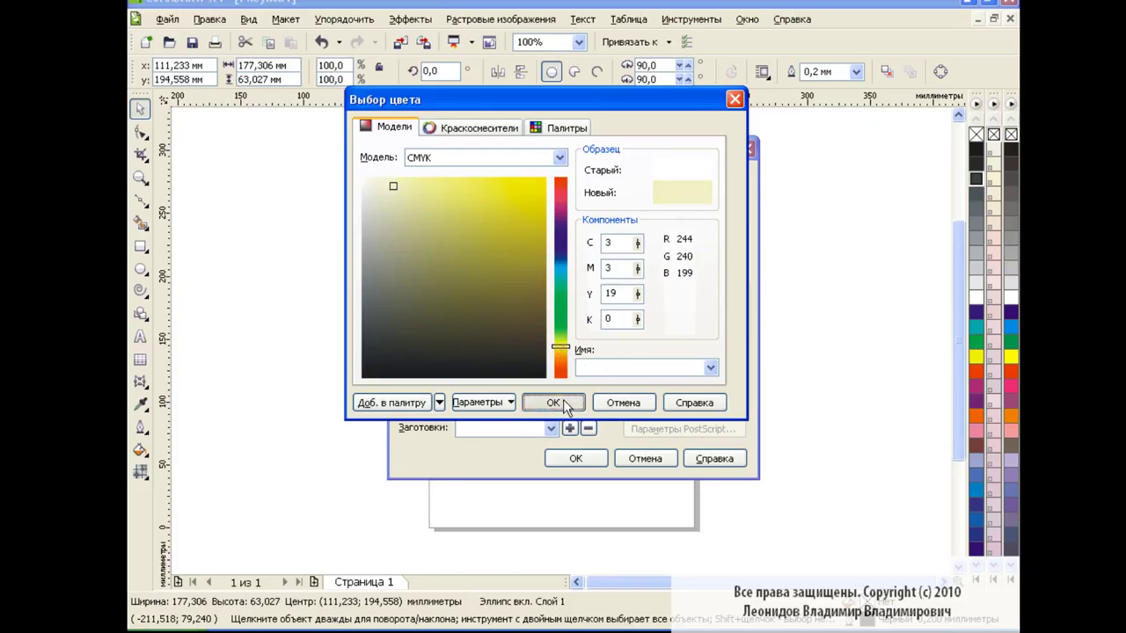
left_click(563, 401)
left_click(471, 352)
left_click(497, 479)
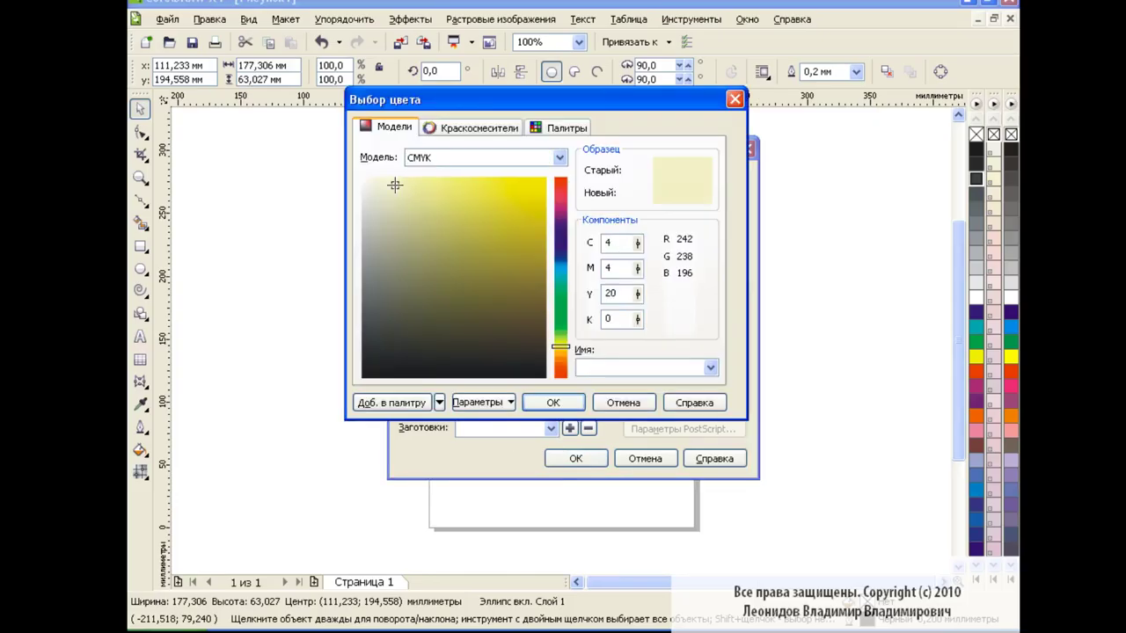
left_click(553, 400)
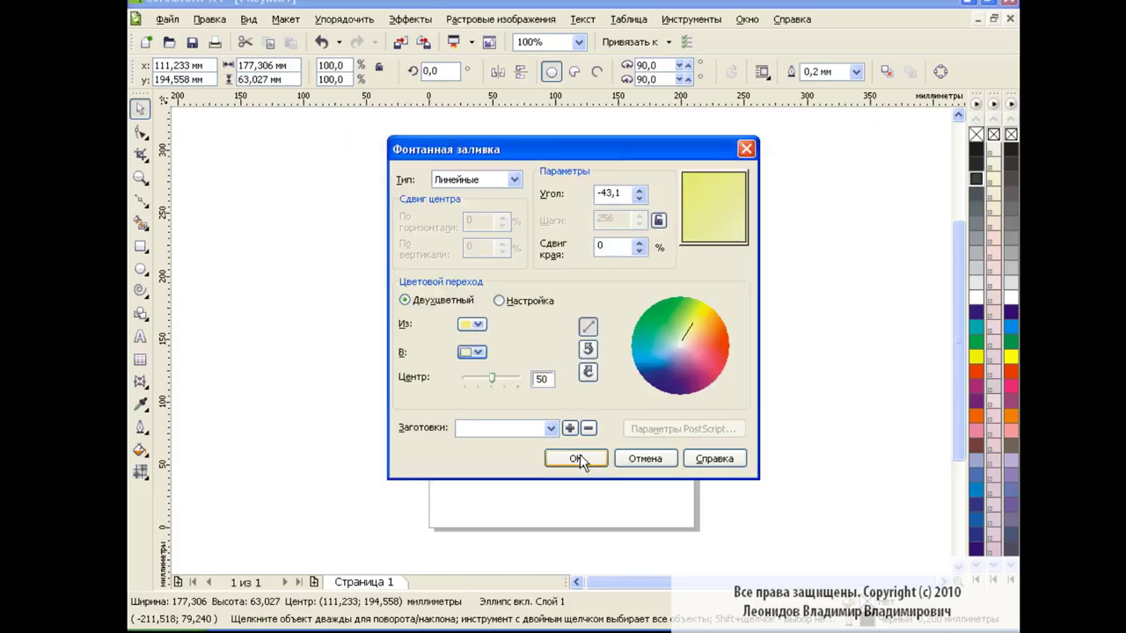
left_click_drag(493, 379, 506, 376)
left_click(639, 242)
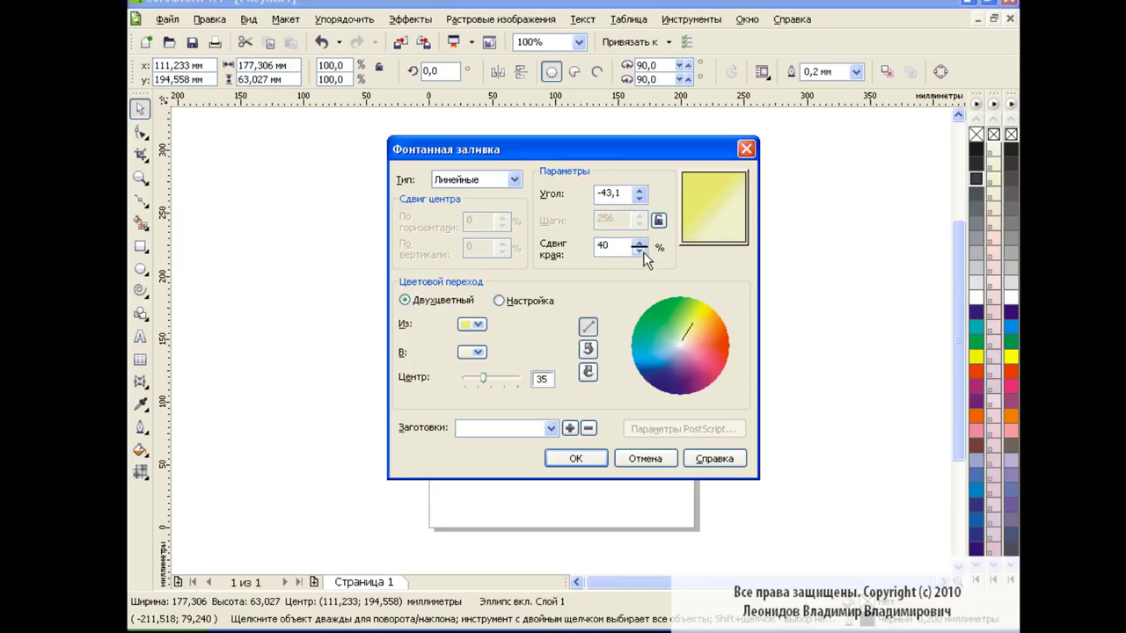
left_click(576, 458)
Stretch the rim ellipse to about 161% height and bring it to the front.
left_click(584, 452)
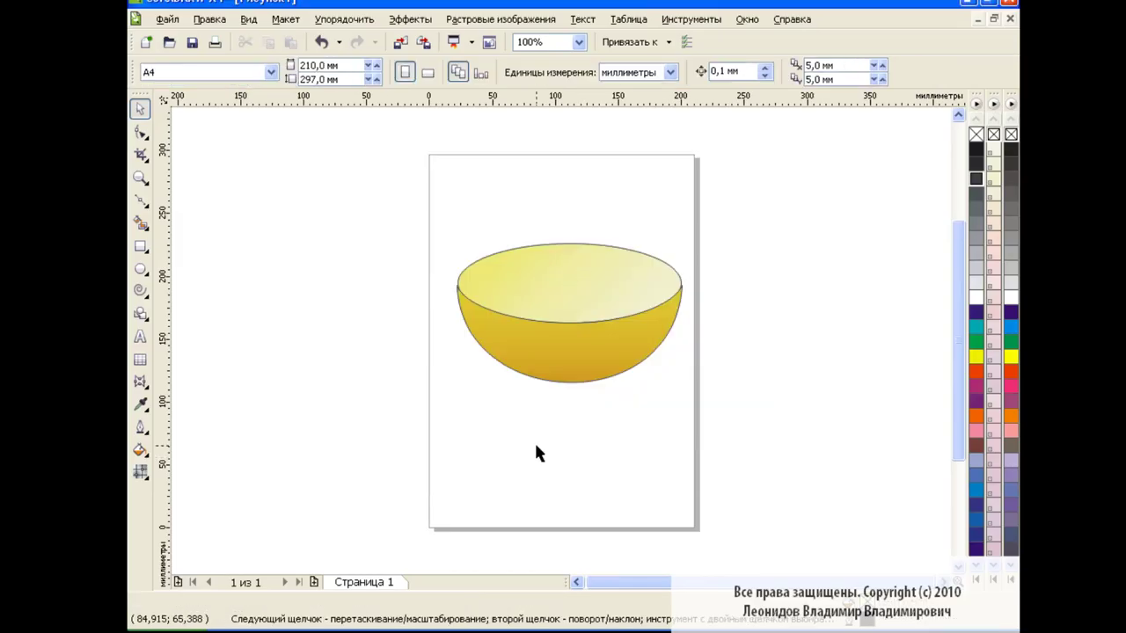
left_click(577, 272)
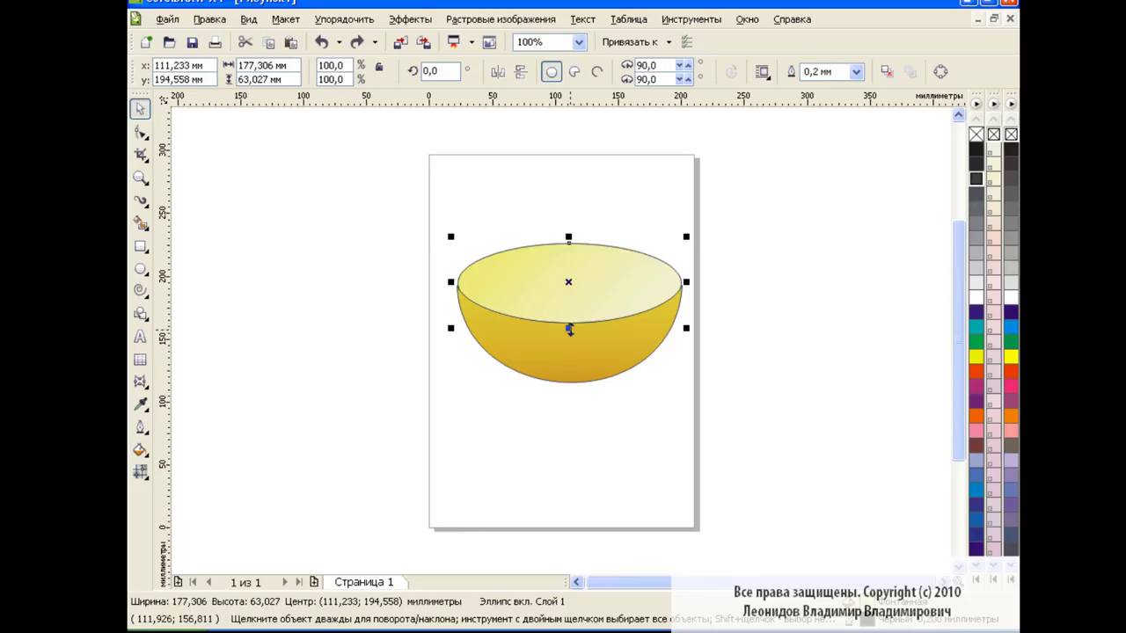
left_click_drag(568, 328, 568, 357)
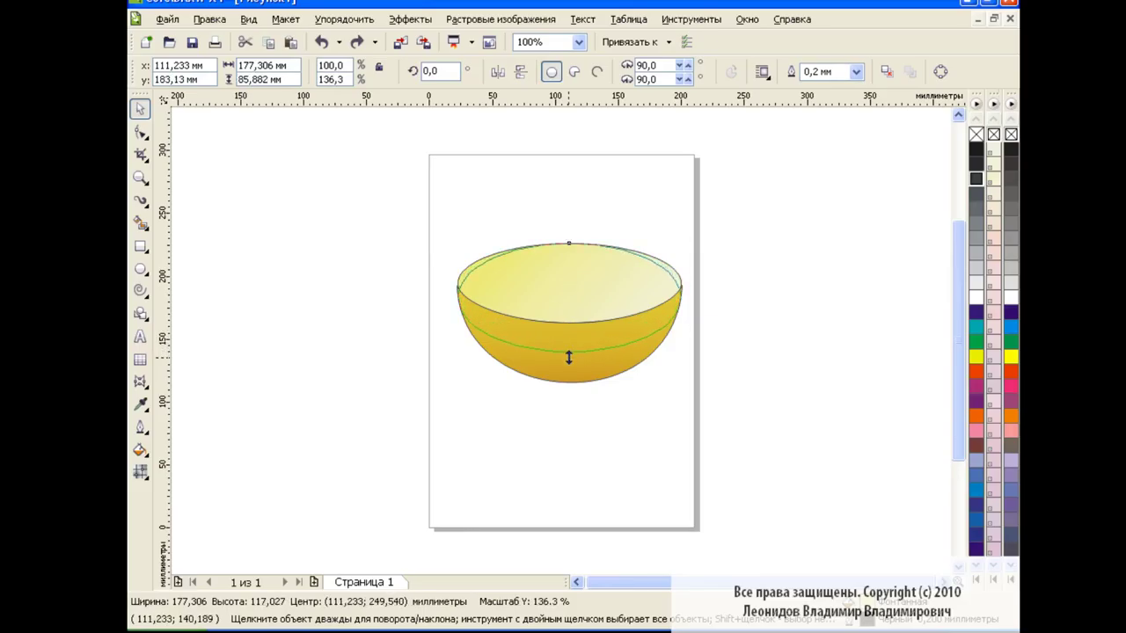
key("shift+Page_Up")
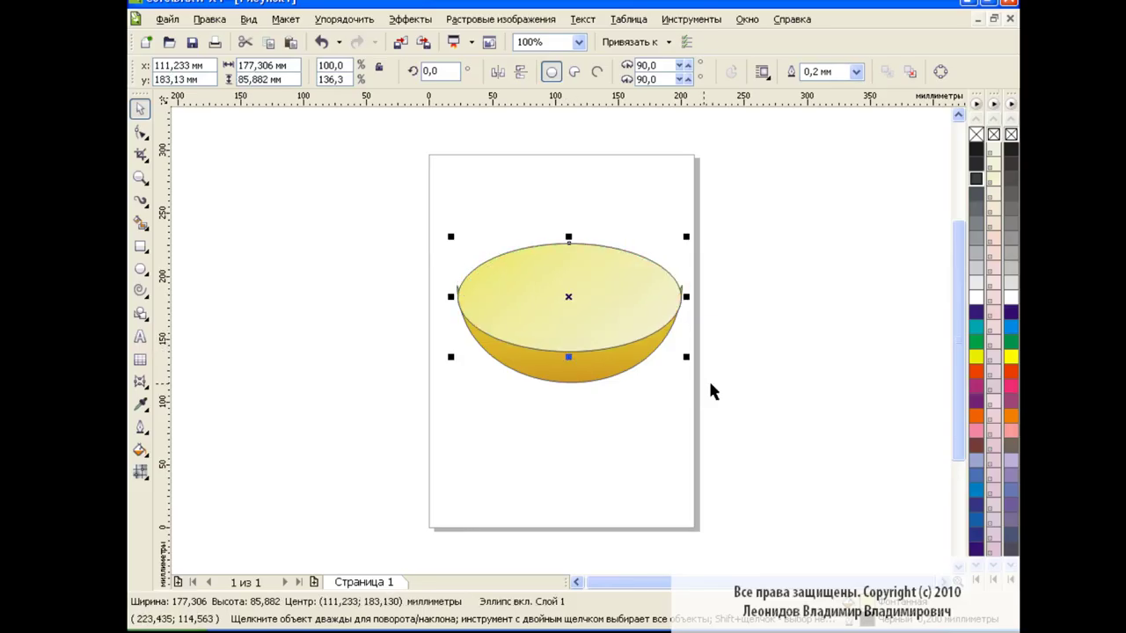
left_click_drag(568, 297, 568, 289)
left_click(737, 350)
left_click_drag(569, 235, 573, 226)
left_click_drag(573, 272, 572, 278)
left_click(758, 325)
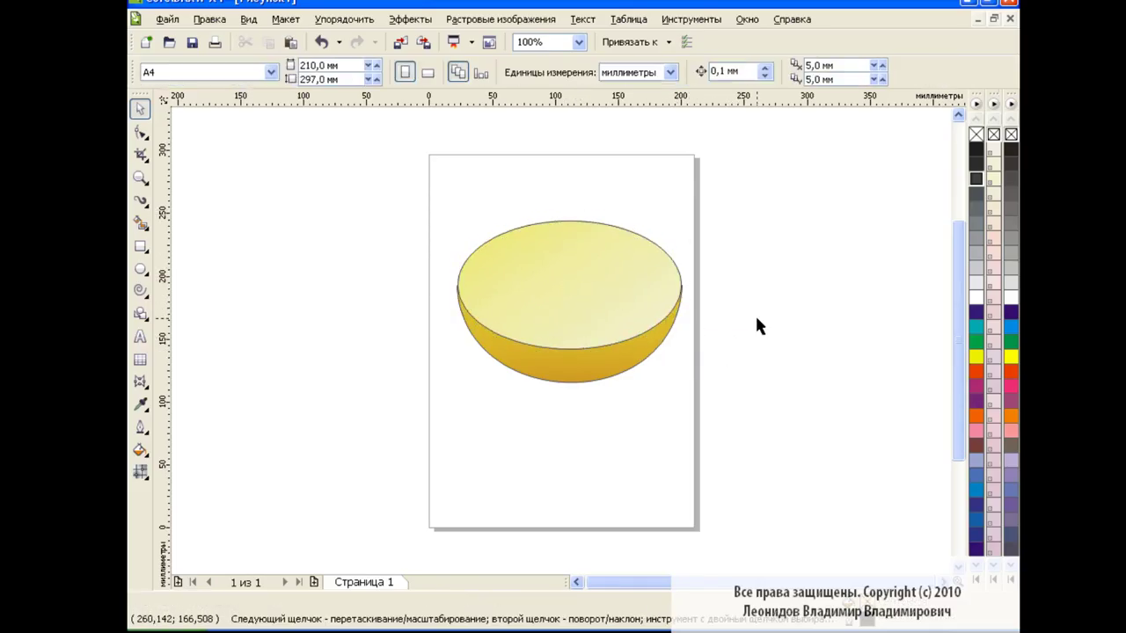
Draw a vertical line across the cut face and add a horizontal copy stretched to its edges.
left_click(141, 201)
left_click(228, 289)
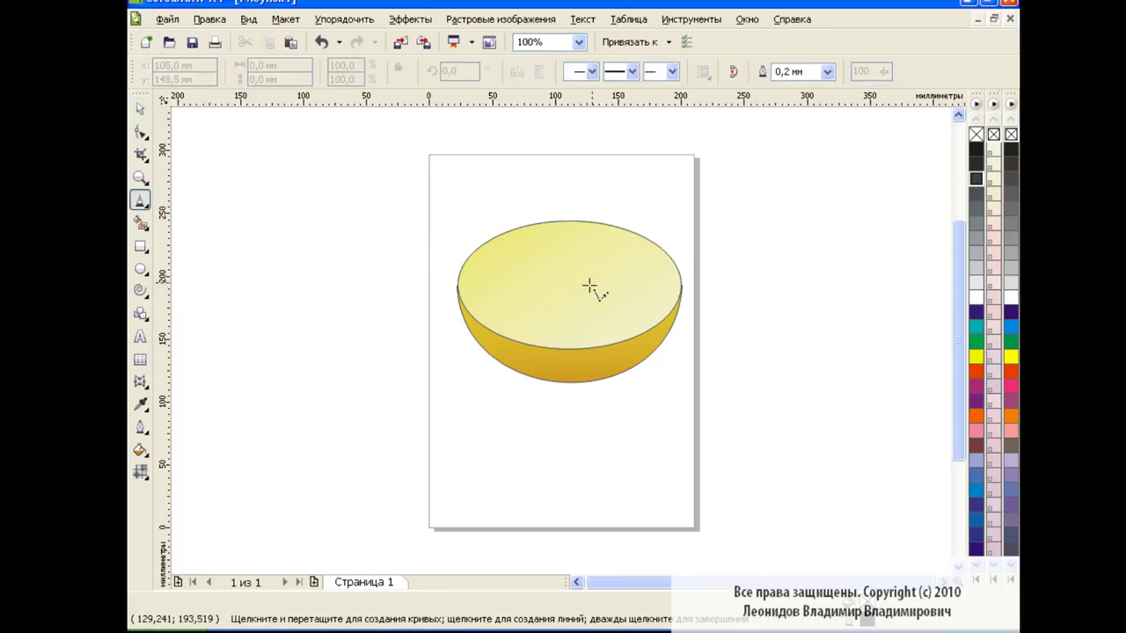
left_click(570, 233)
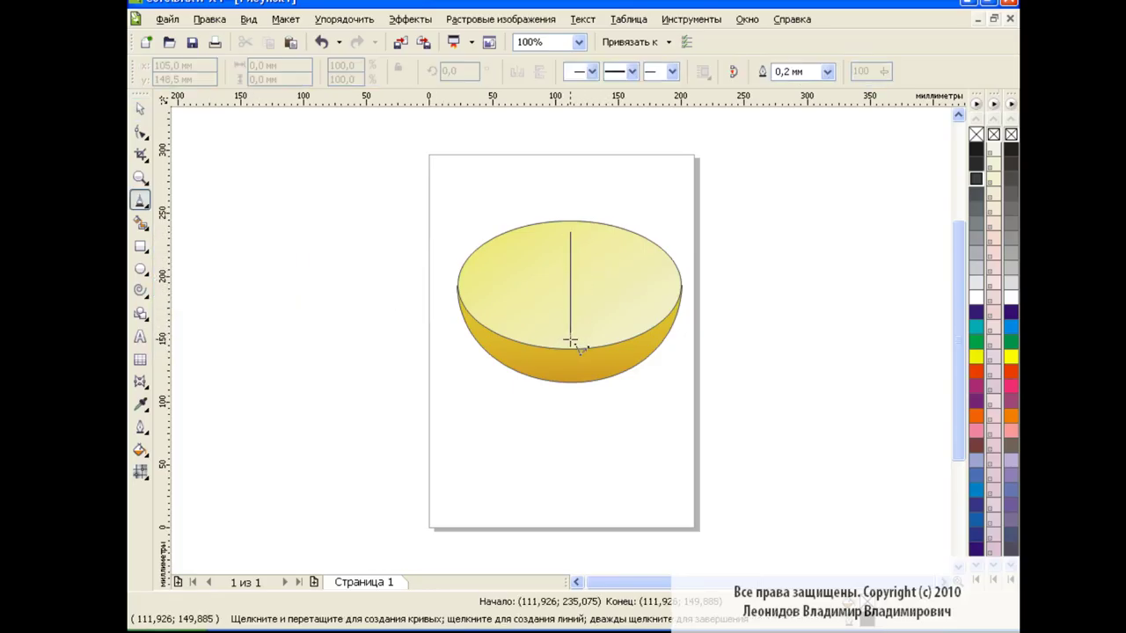
double_click(570, 340)
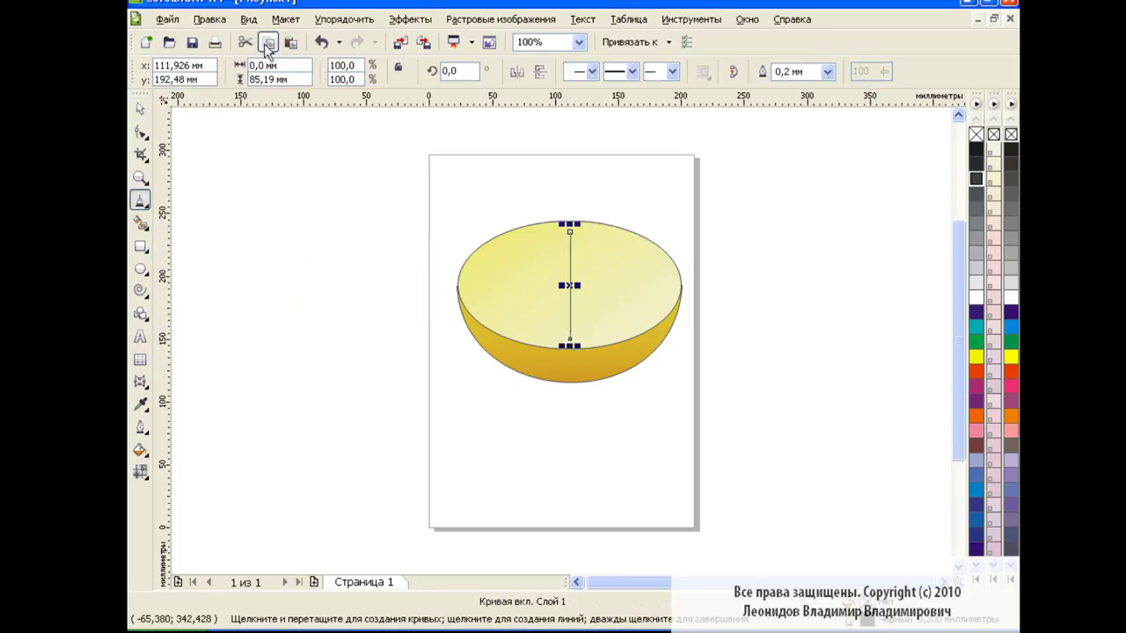
left_click(459, 70)
type("90")
key("Return")
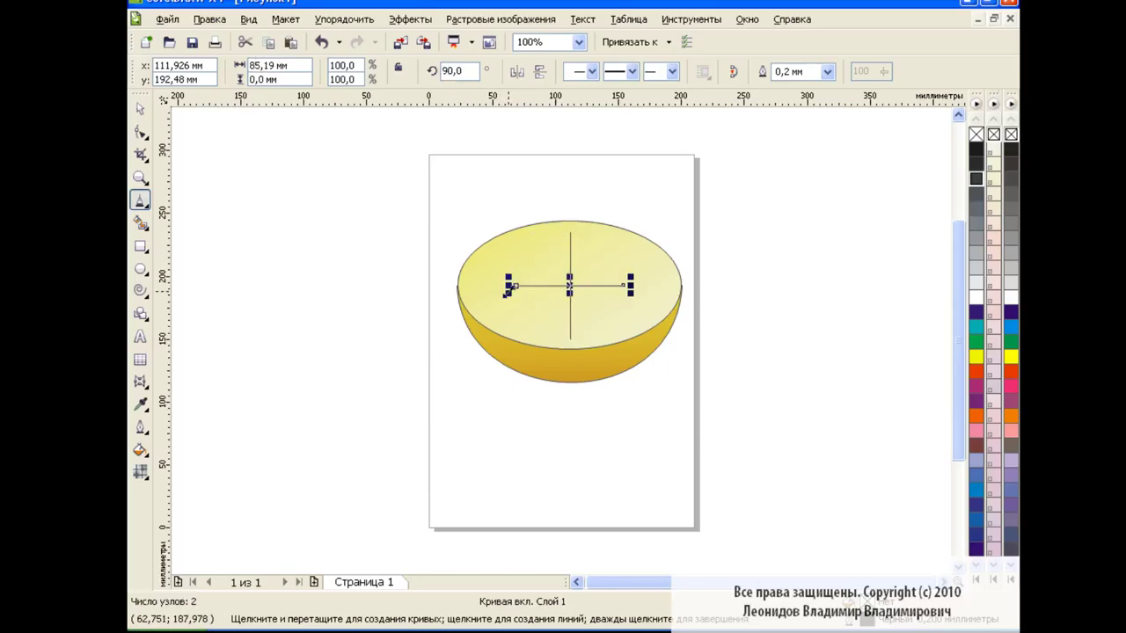
left_click_drag(517, 286, 466, 286)
left_click_drag(629, 285, 679, 285)
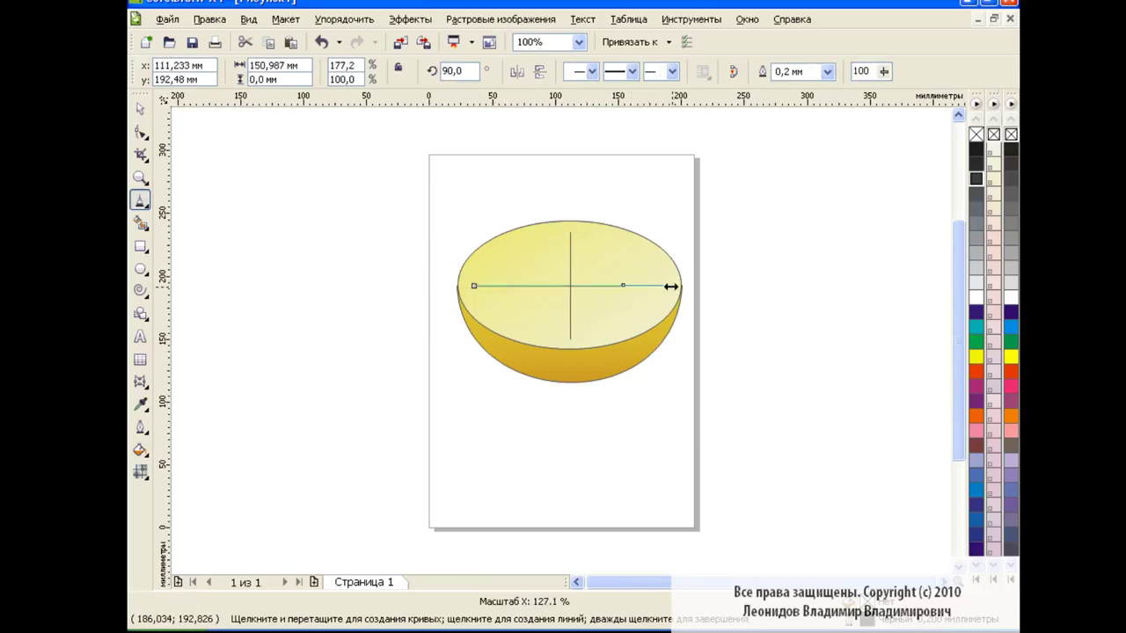
key("space")
left_click(346, 292)
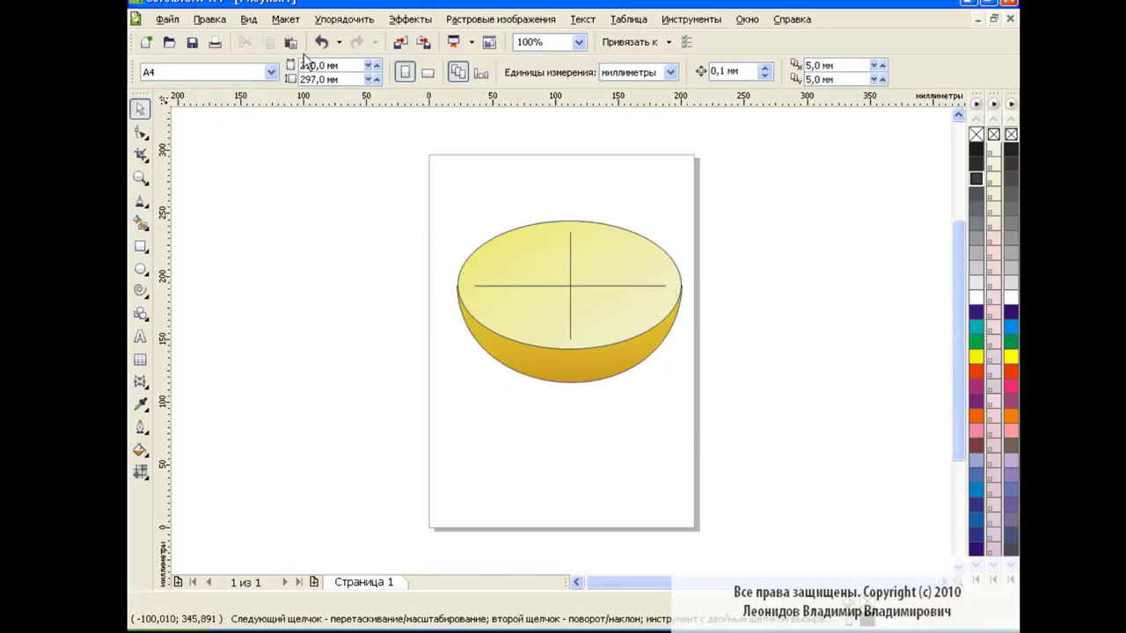
Add two rotated line copies as opposite diagonals crossing the centre.
key("Tab")
left_click(574, 283)
mouse_move(577, 227)
left_mouse_down()
mouse_move(631, 263)
mouse_move(636, 235)
left_mouse_up()
left_click(684, 236)
left_click(606, 258)
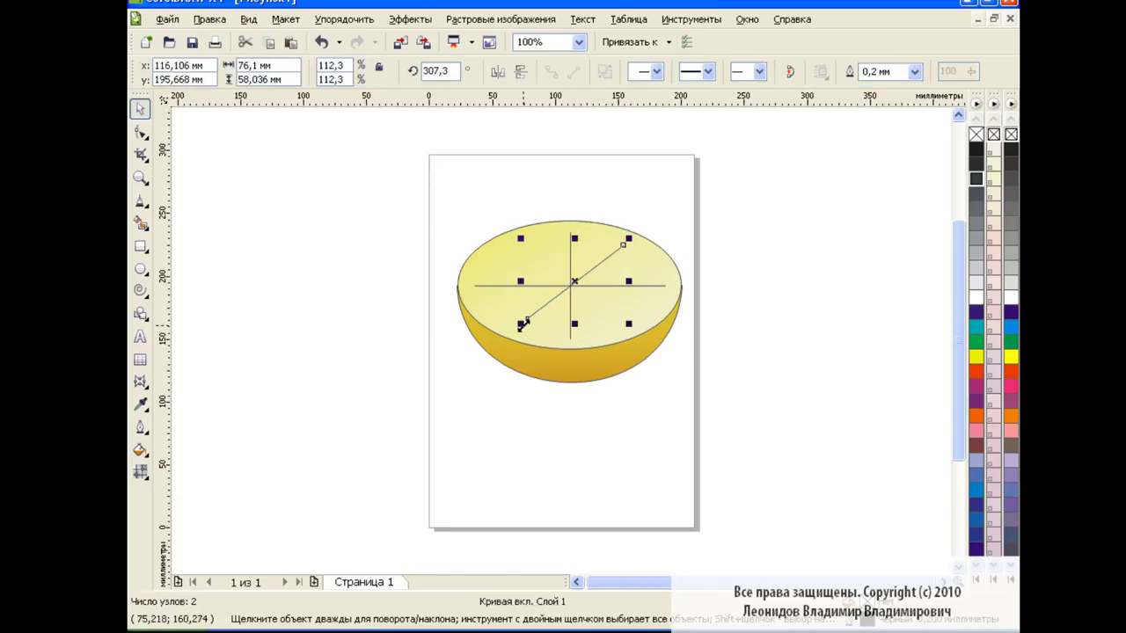
left_click(736, 218)
left_click(577, 274)
left_click(269, 42)
left_click(290, 42)
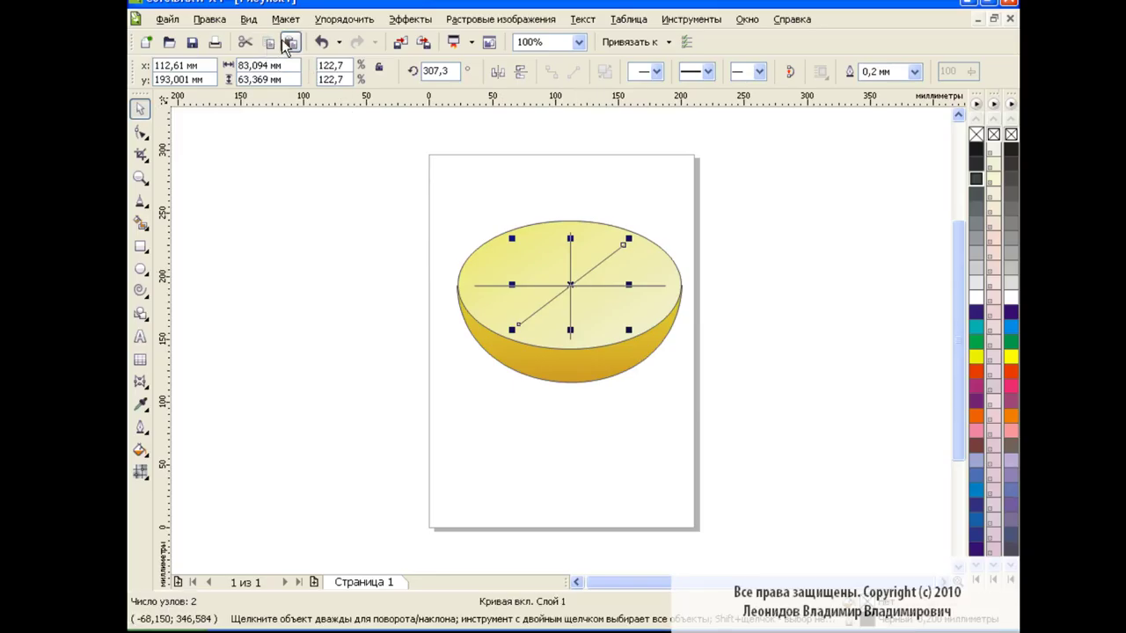
left_click(573, 285)
left_click_drag(628, 238, 502, 243)
left_click(765, 247)
left_click(145, 204)
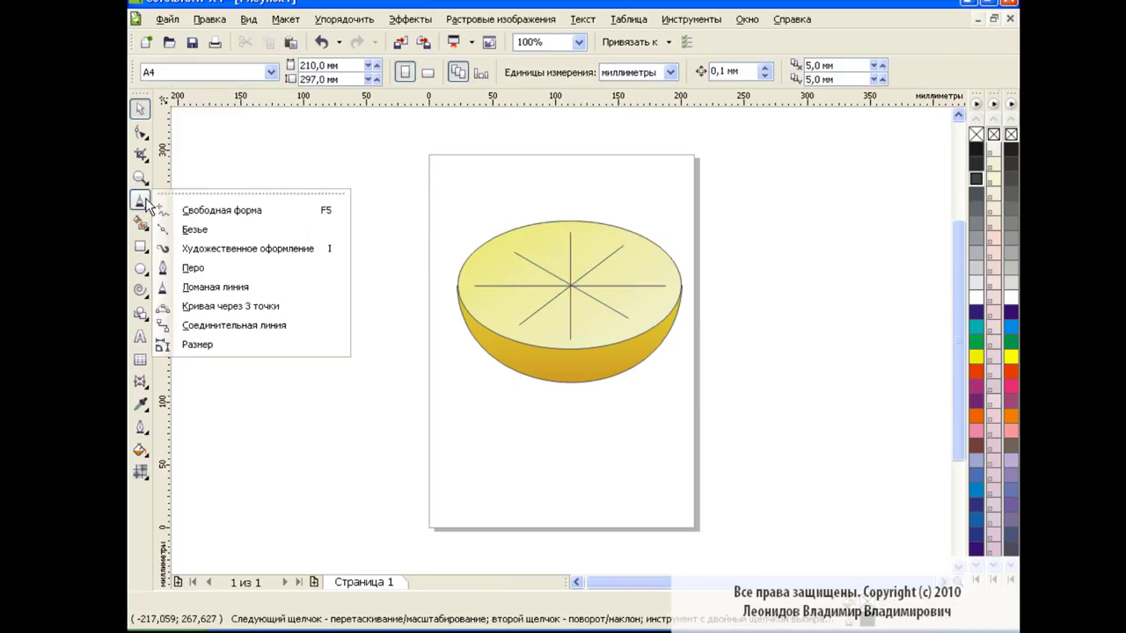
Apply the Artistic Media teardrop preset stroke to the vertical, both diagonal and the horizontal lines.
left_click(248, 248)
left_click(571, 264)
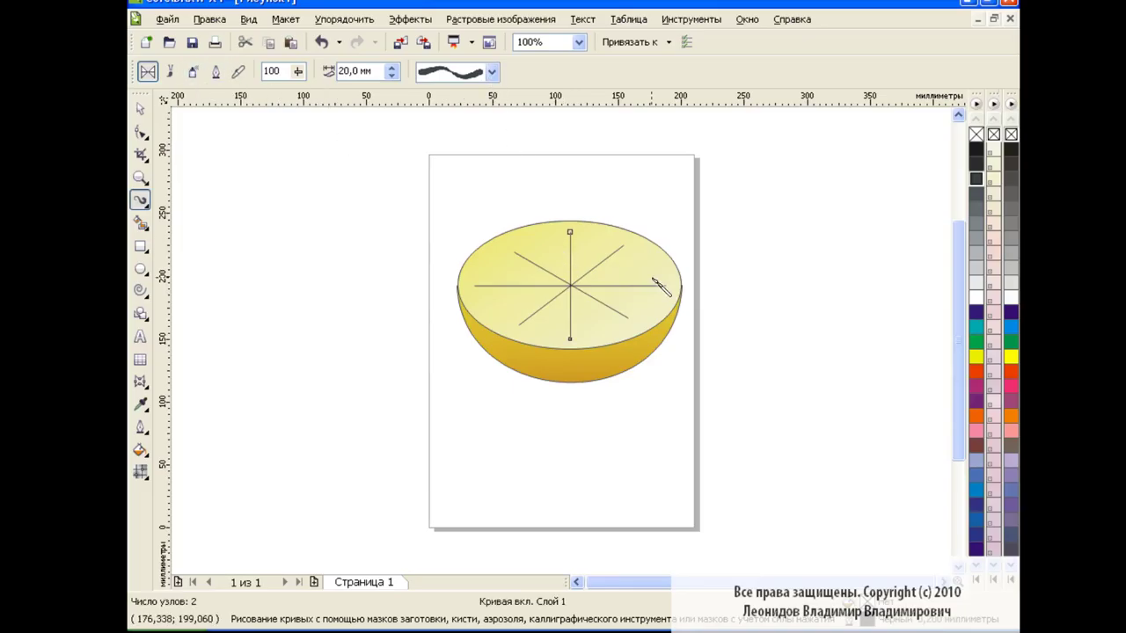
left_click(490, 72)
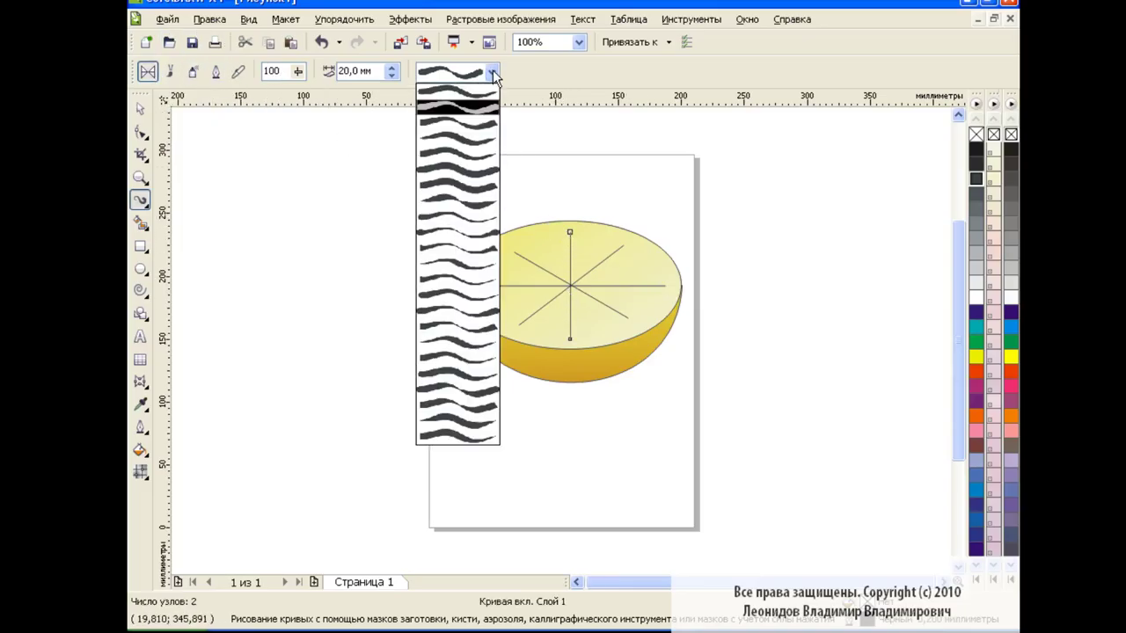
left_click(489, 114)
left_click(616, 268)
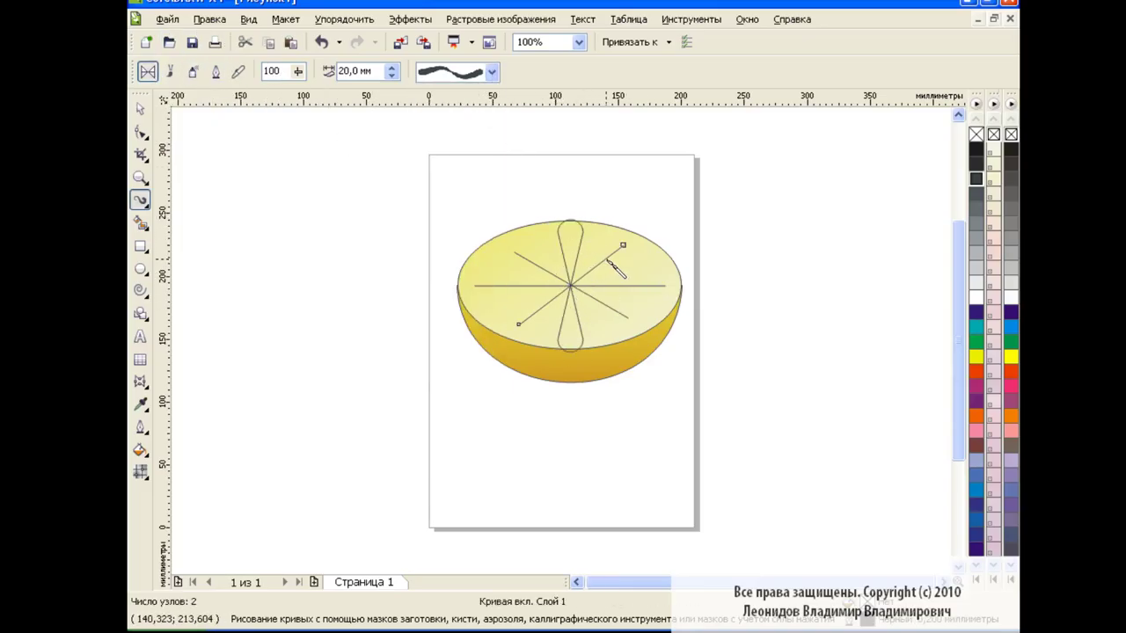
left_click(491, 71)
left_click(475, 105)
left_click(538, 269)
left_click(491, 71)
left_click(489, 115)
left_click(669, 286)
left_click(491, 71)
left_click(486, 113)
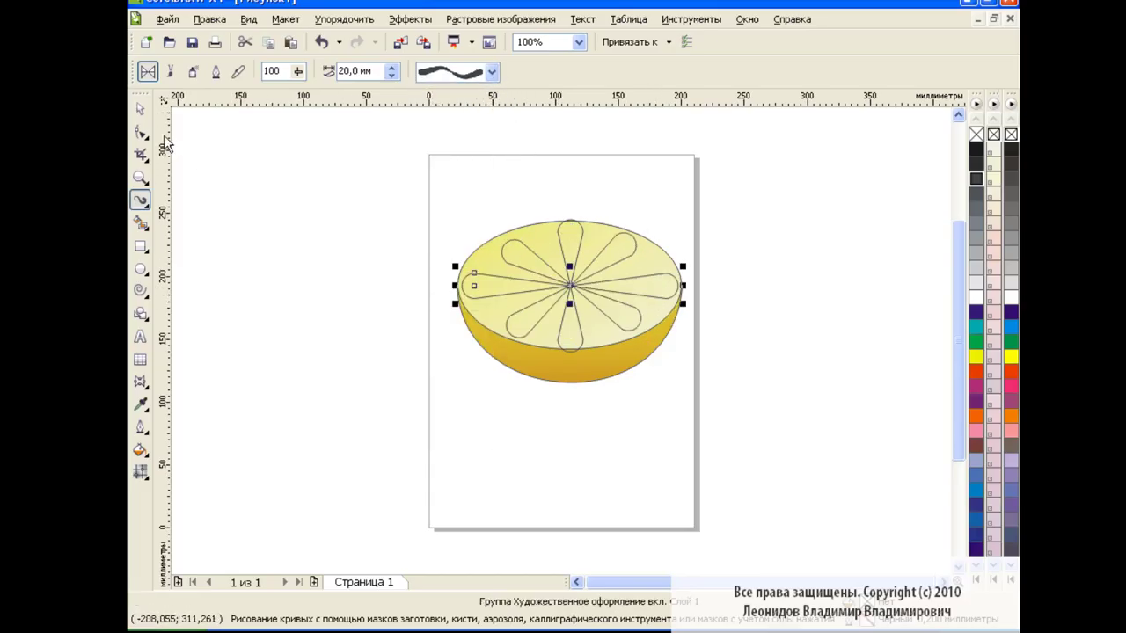
Select and inspect the teardrop strokes and their control curves around the lemon's centre.
key("space")
left_click(290, 249)
left_click(541, 317)
left_click(576, 330)
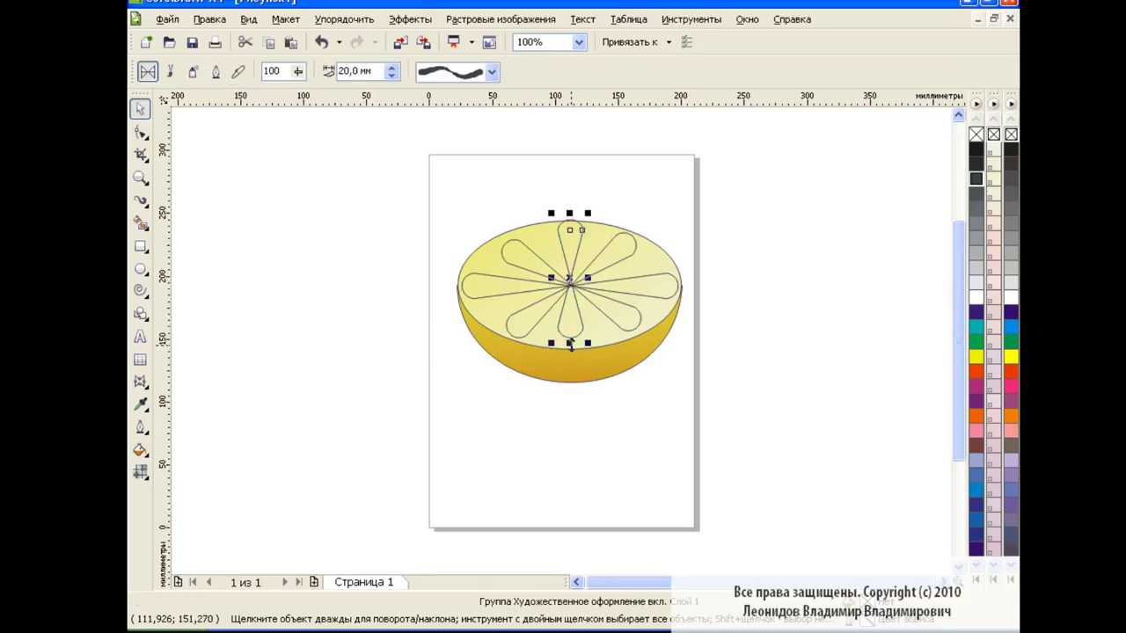
left_click(612, 254, "ctrl")
left_click(653, 244)
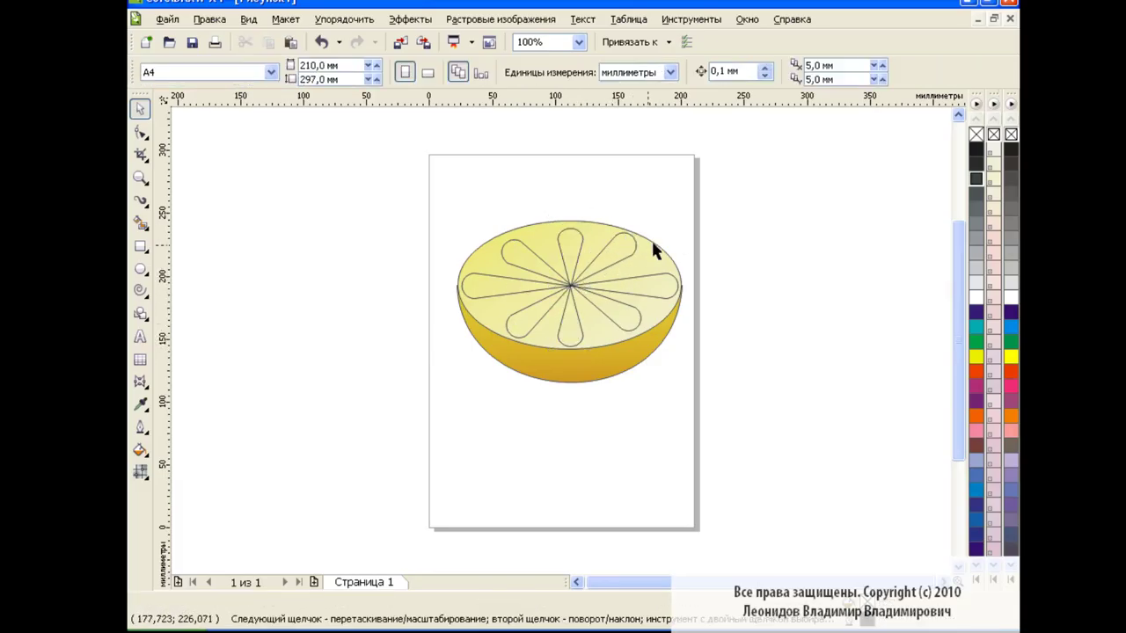
left_click(637, 231)
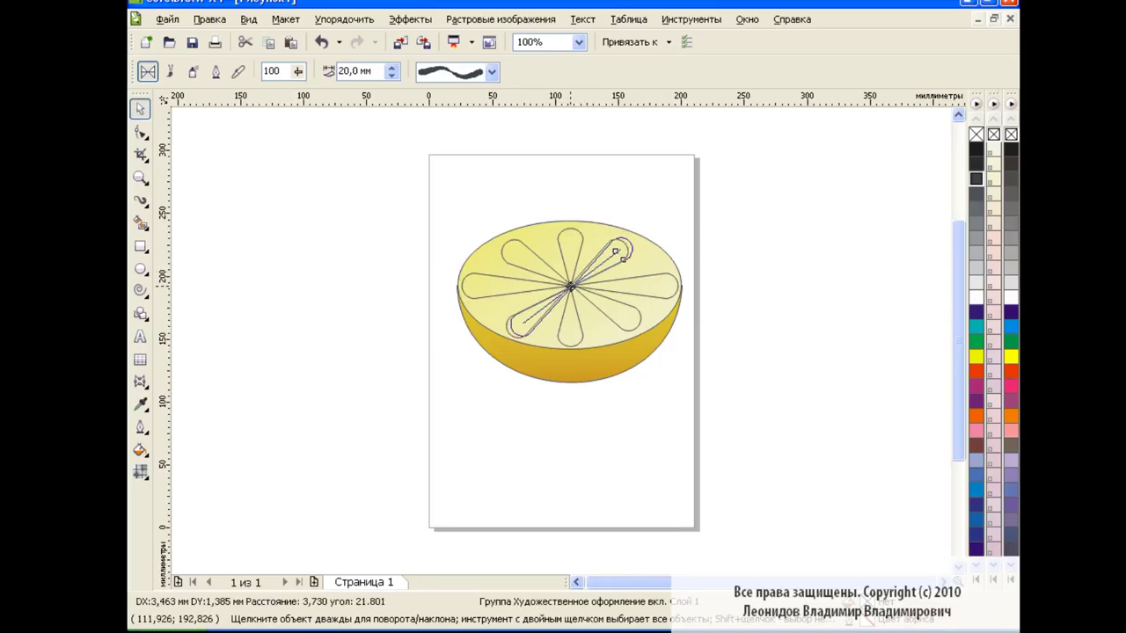
left_click(694, 228)
left_click(572, 286)
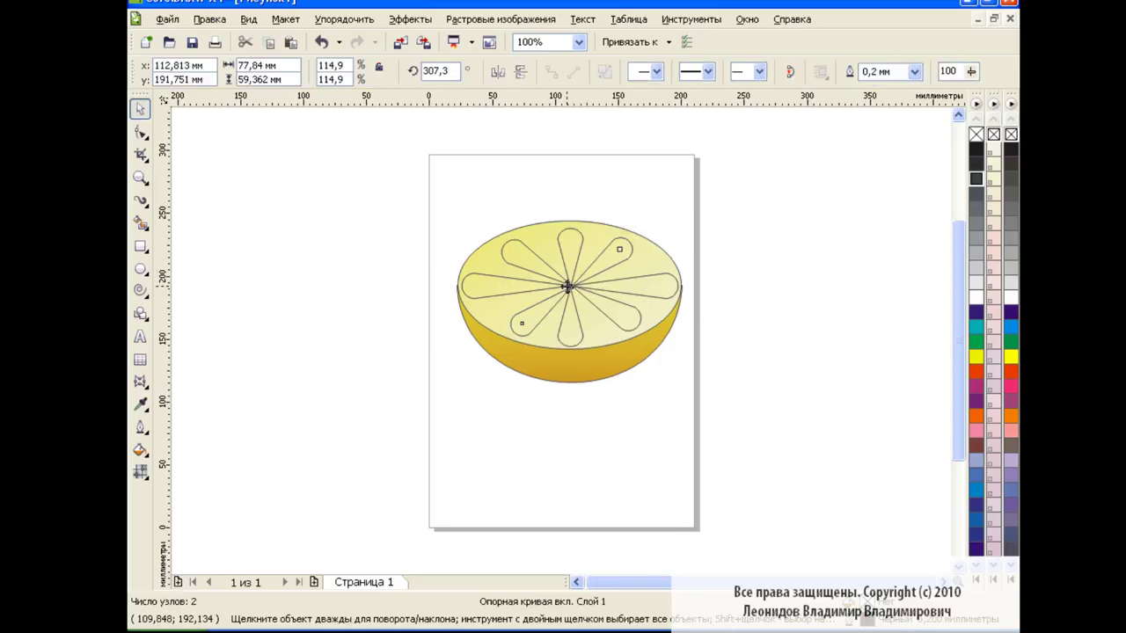
left_click(660, 289)
left_click(605, 286)
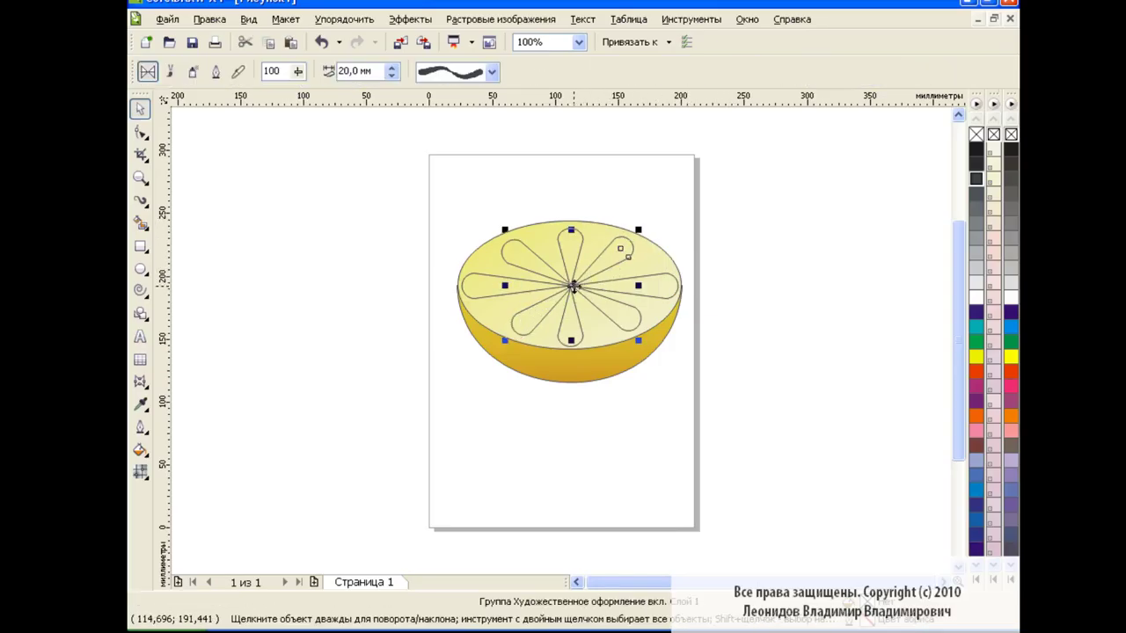
left_click(754, 235)
left_click(581, 285)
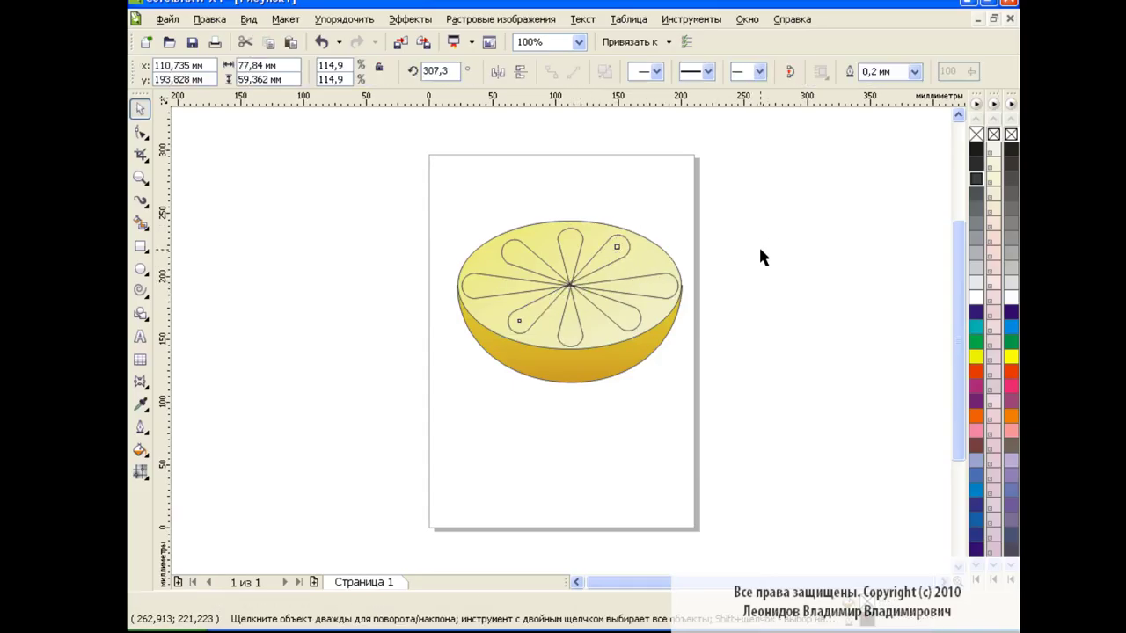
left_click(754, 255)
left_click(584, 255)
Group all the lemon segment strokes and give them a radial gradient fill.
left_click(532, 254, "shift")
left_click(538, 202, "shift")
key("ctrl+g")
left_click(140, 450)
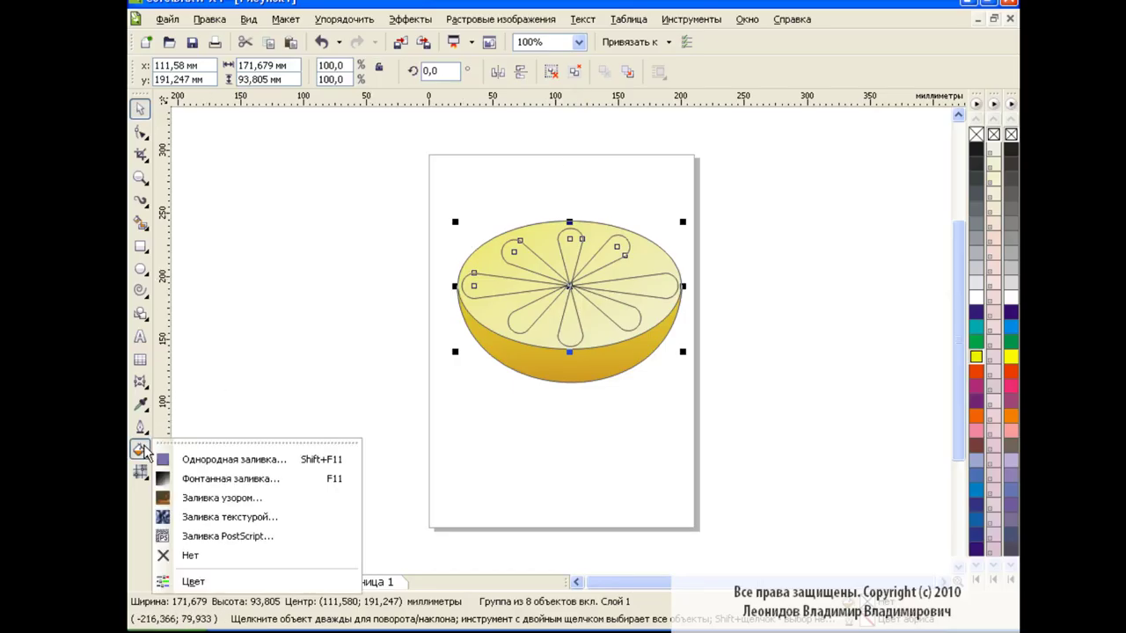
left_click(140, 473)
left_click(226, 469)
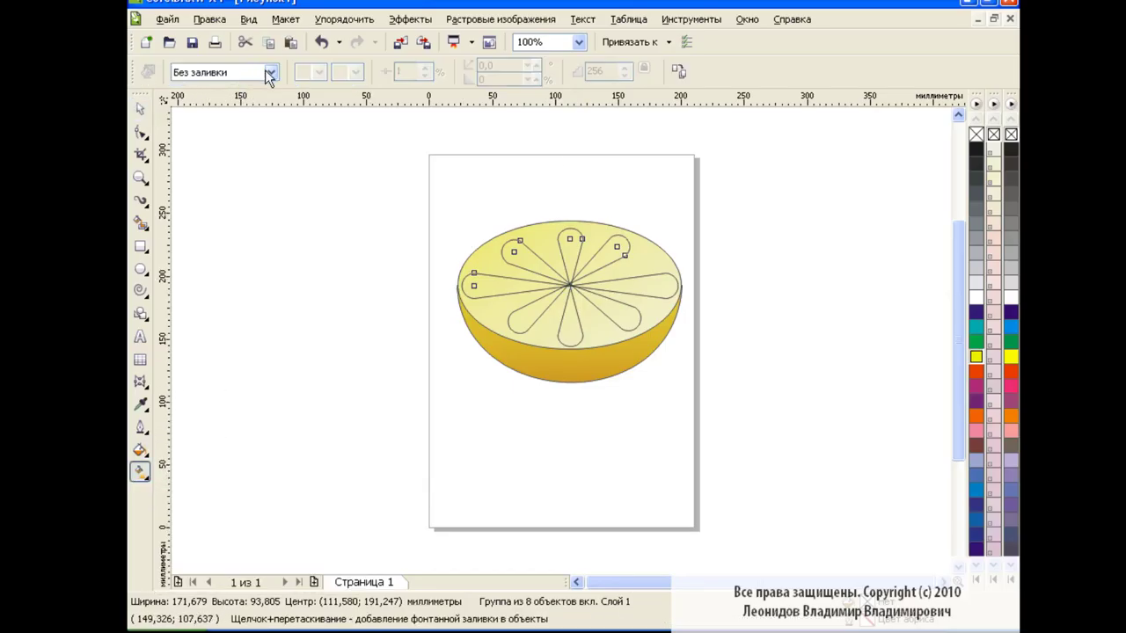
left_click(270, 72)
Set the radial gradient to a bright yellow start and a pale yellow end.
left_click(240, 122)
left_click(356, 72)
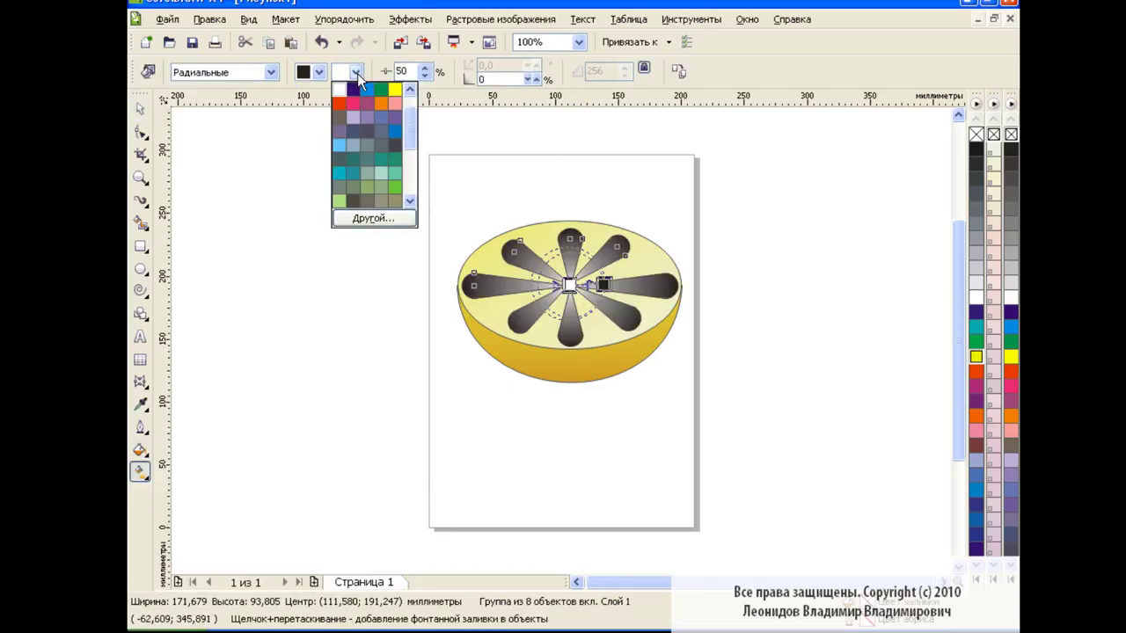
left_click(371, 222)
left_click(559, 350)
left_click(416, 188)
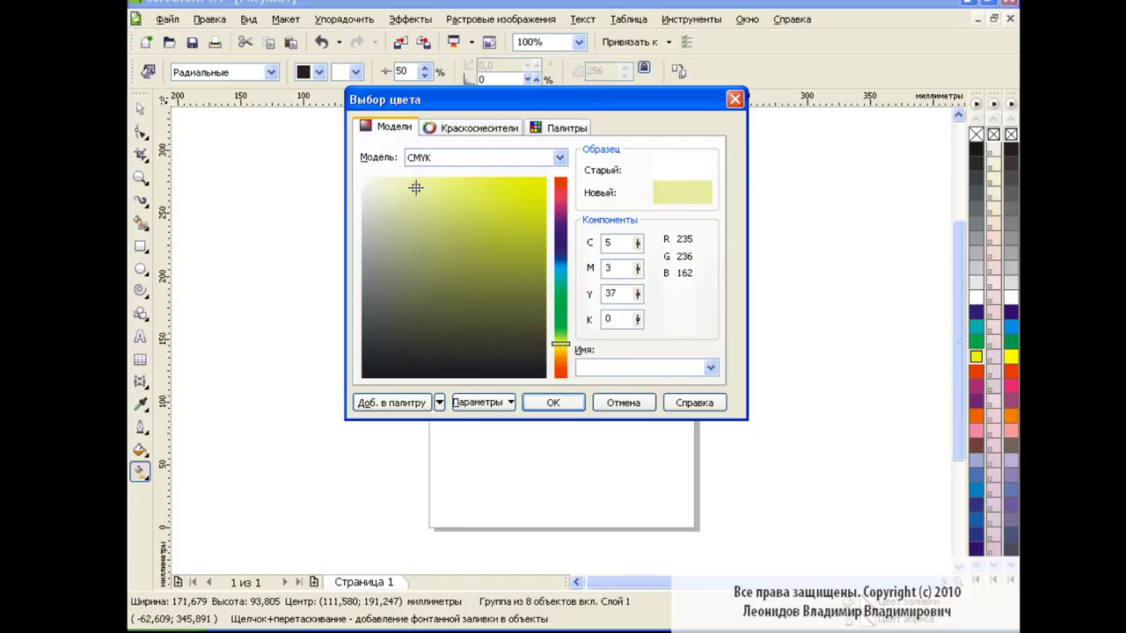
left_click(559, 405)
left_click(318, 72)
left_click(364, 219)
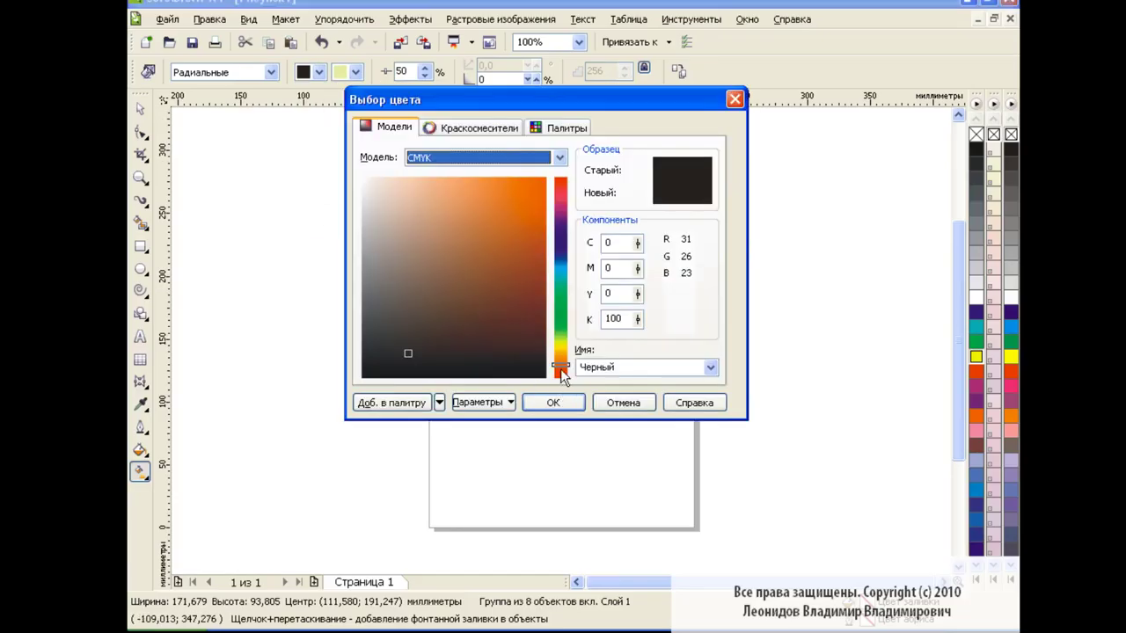
left_click(559, 345)
left_click(536, 188)
left_click(552, 402)
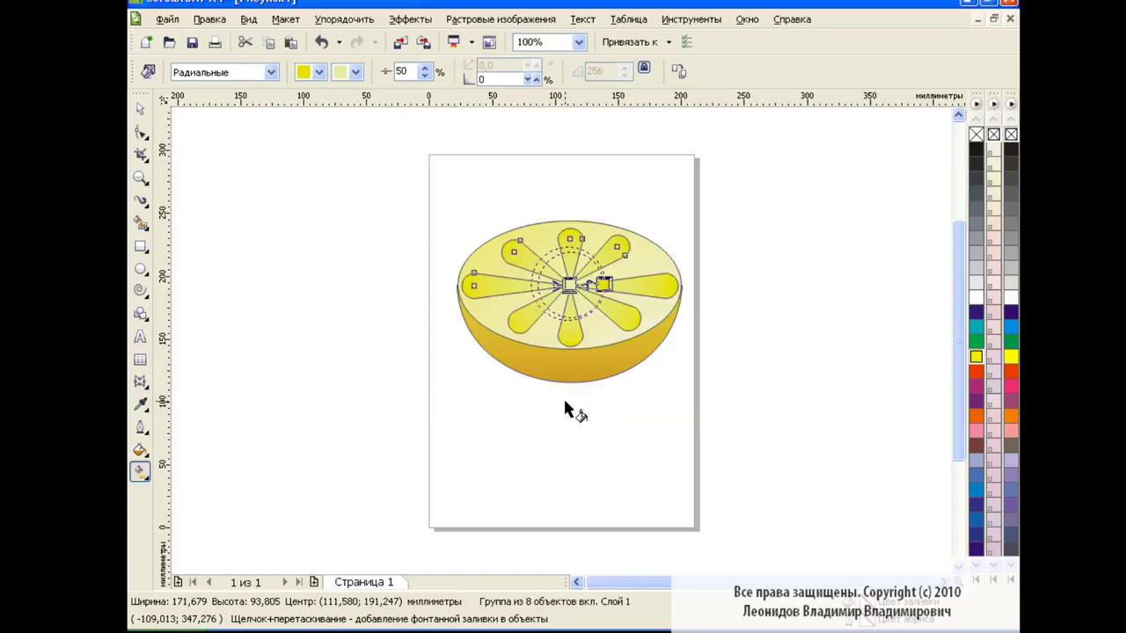
Select the whole lemon and toggle its outlines off, then restore the dark outlines.
left_click(139, 108)
left_click(584, 408)
left_click_drag(433, 202, 723, 397)
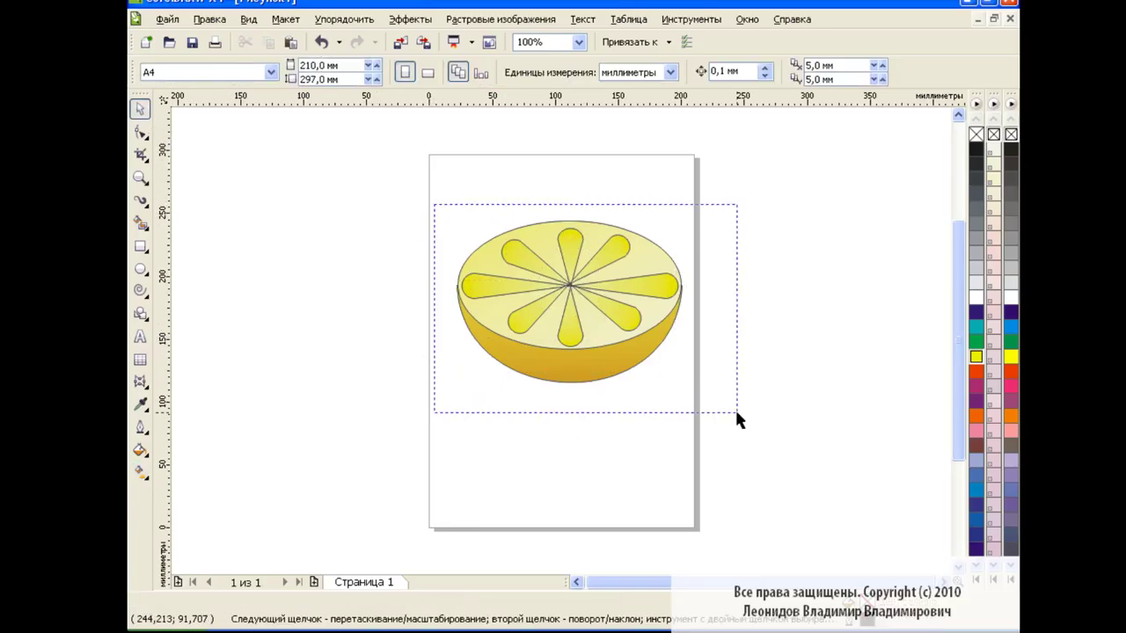
right_click(976, 134)
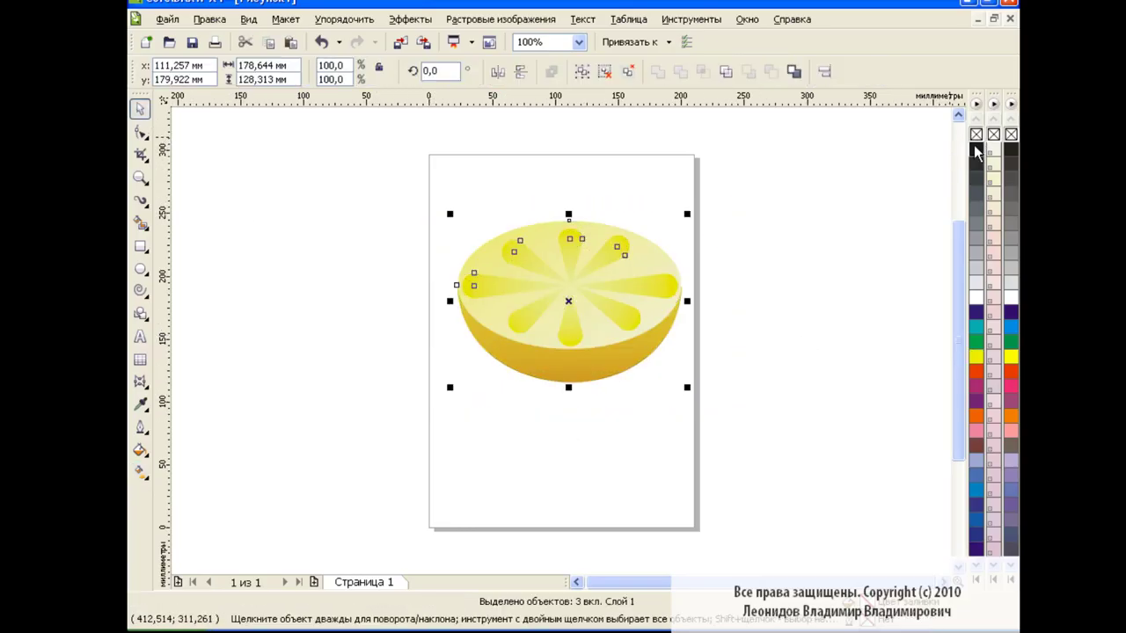
right_click(976, 148)
left_click(407, 328)
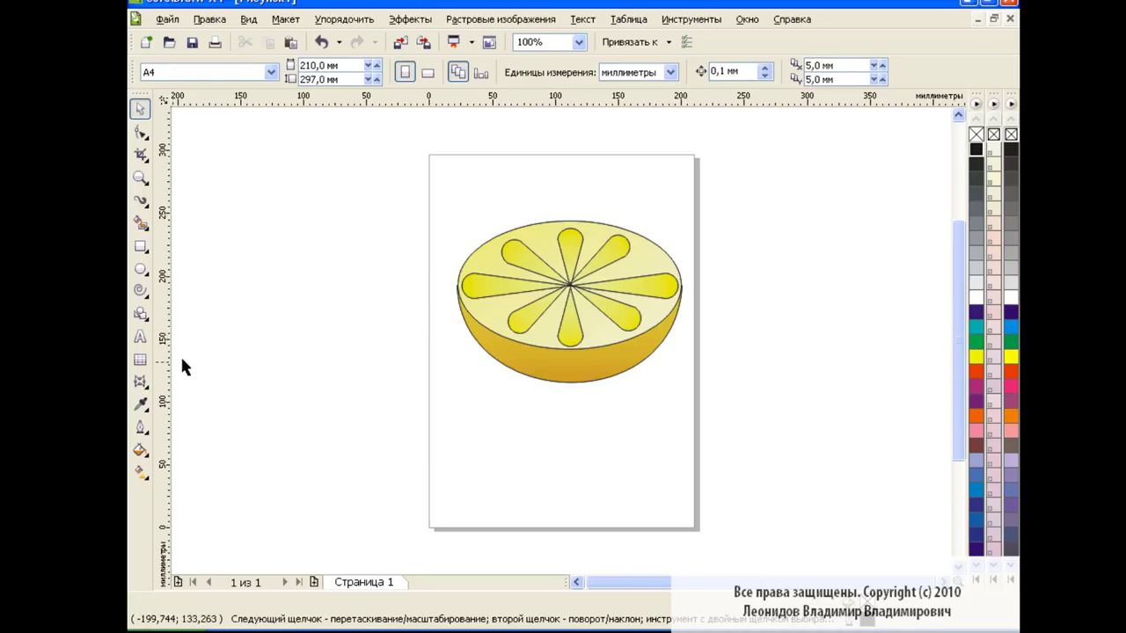
Draw a small oval at the lemon's centre and fill it pale yellow, CMYK 5,5,29,0.
left_click(139, 268)
left_click_drag(560, 277, 581, 295)
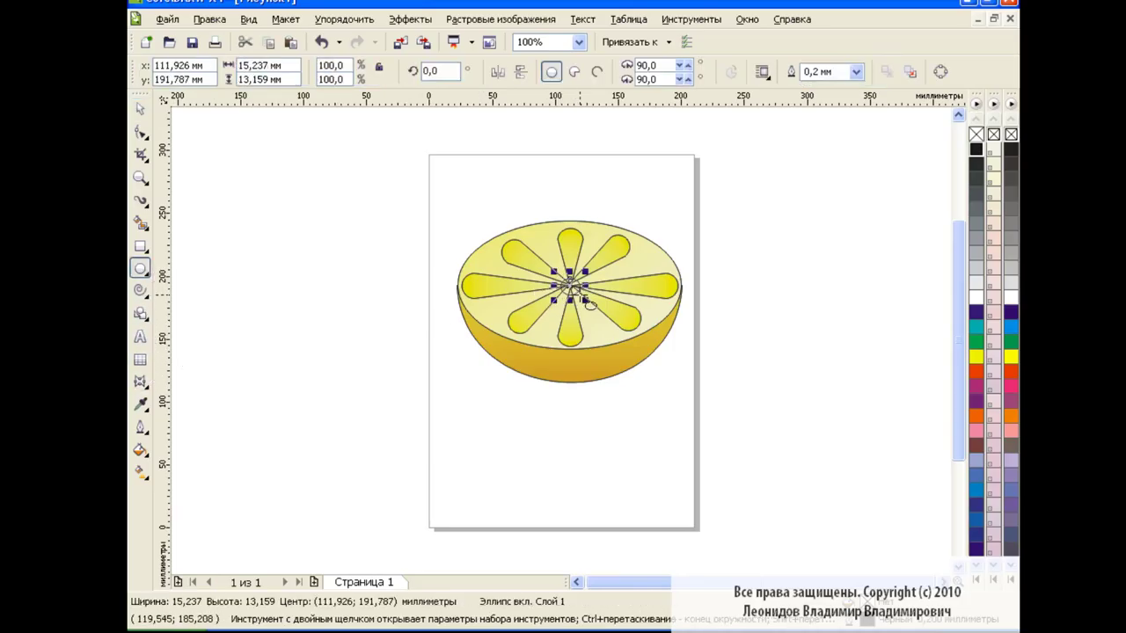
left_click(140, 449)
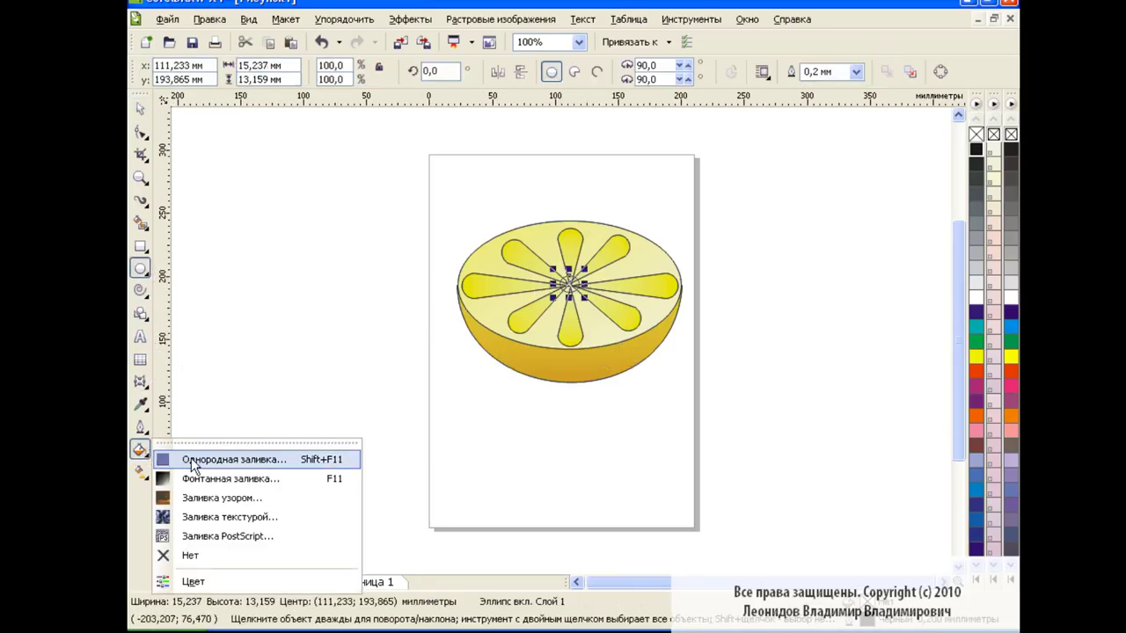
left_click(226, 460)
left_click(560, 348)
left_click(406, 186)
left_click(552, 402)
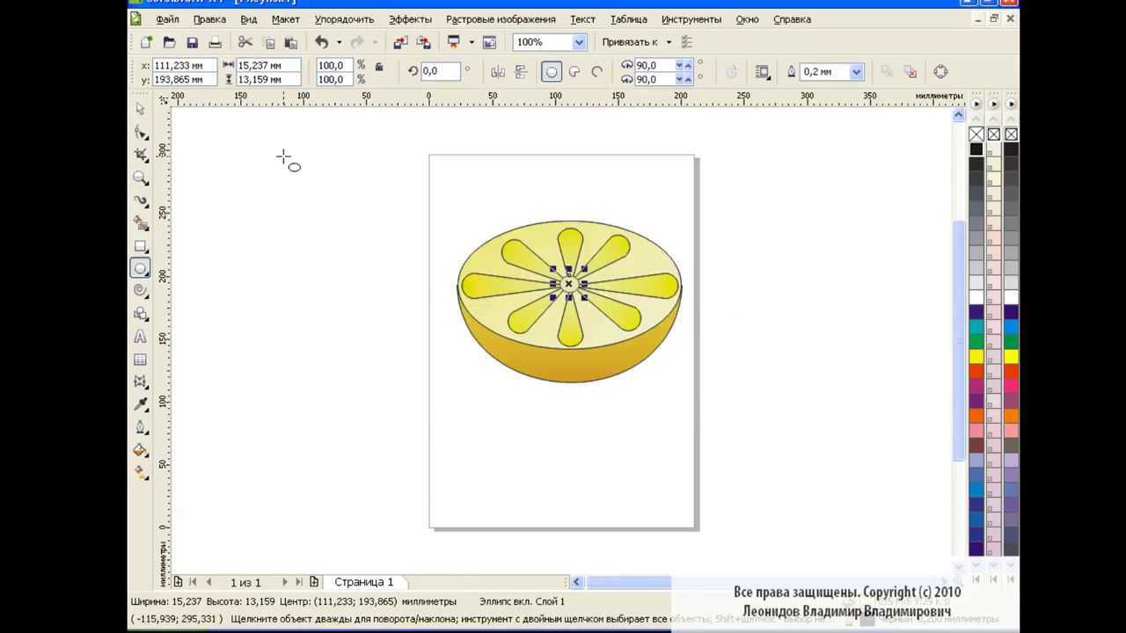
key("space")
left_click(585, 437)
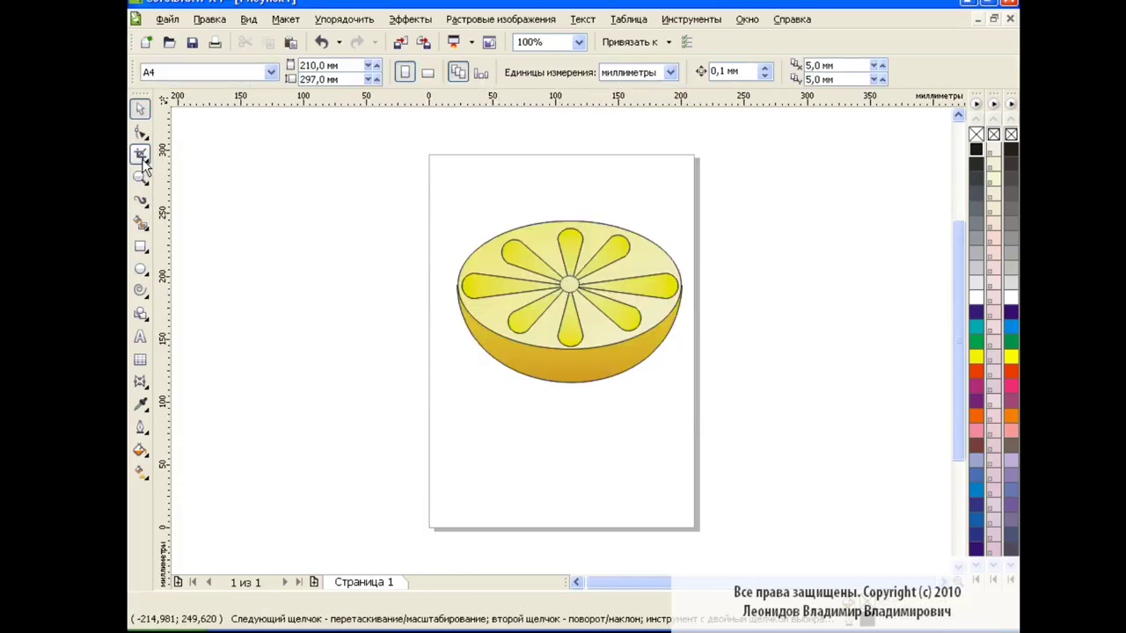
left_click(141, 200)
left_click(225, 201)
Draw a wavy freehand line across the lower rind and Smart Fill the area below it.
left_click_drag(449, 334, 724, 393)
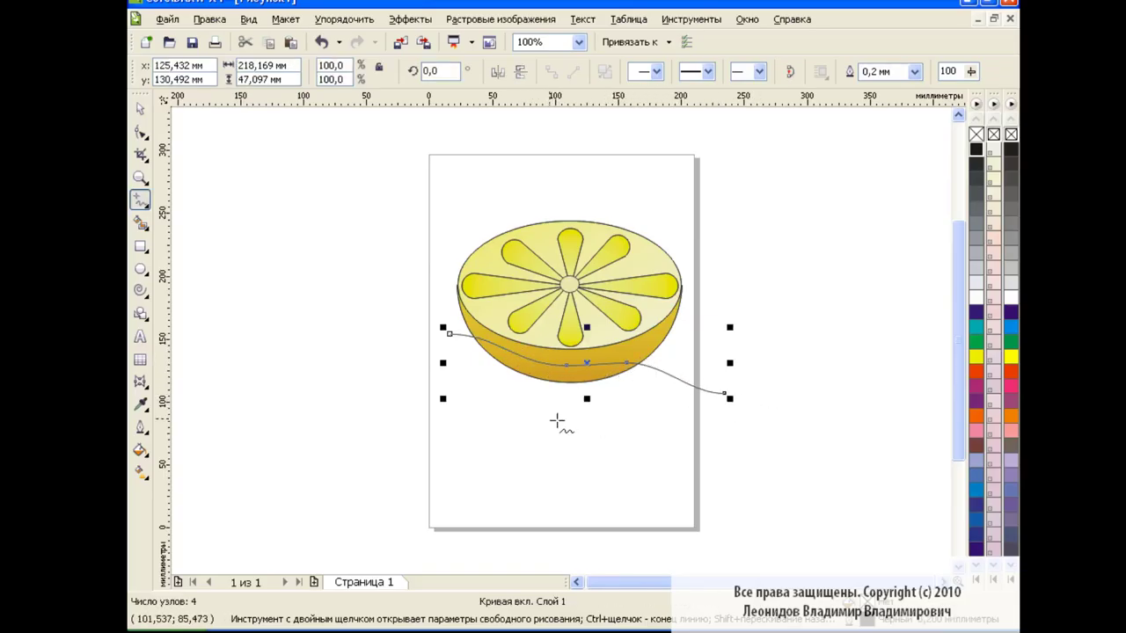
key("space")
left_click(543, 469)
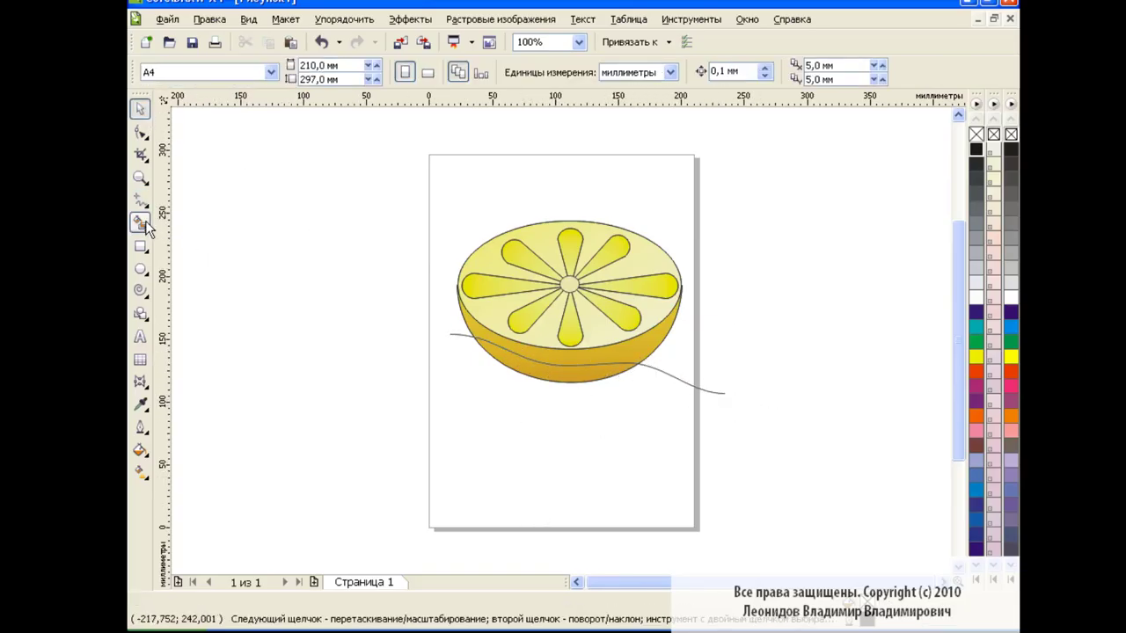
left_click(139, 223)
left_click(364, 72)
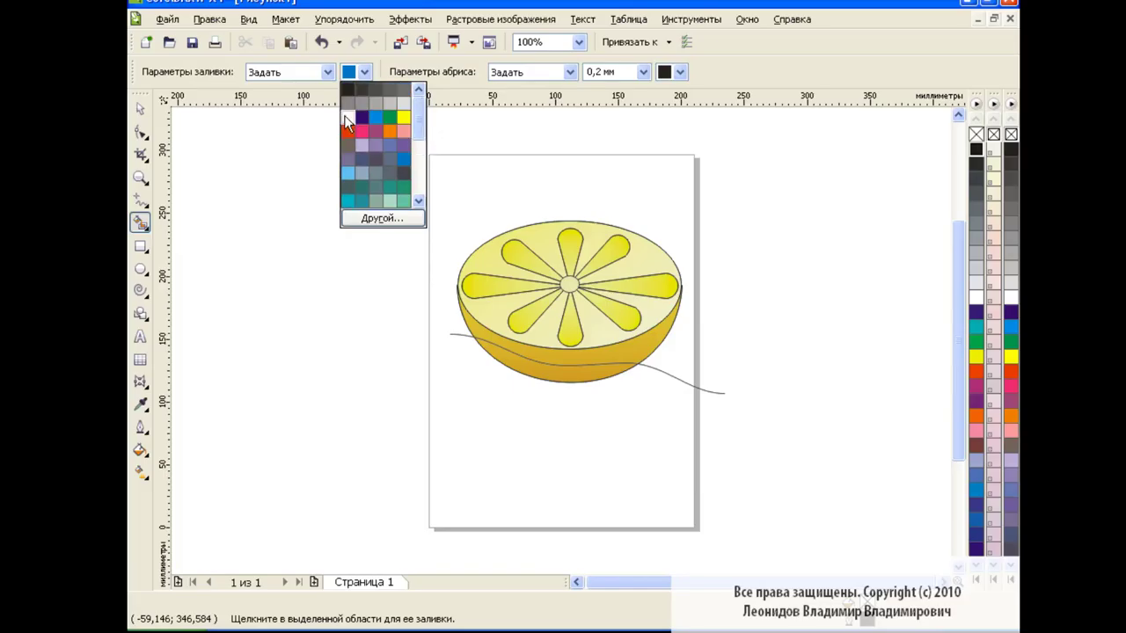
left_click(348, 114)
left_click(549, 373)
Select the new filled band under the lemon, undoing an accidental move.
key("space")
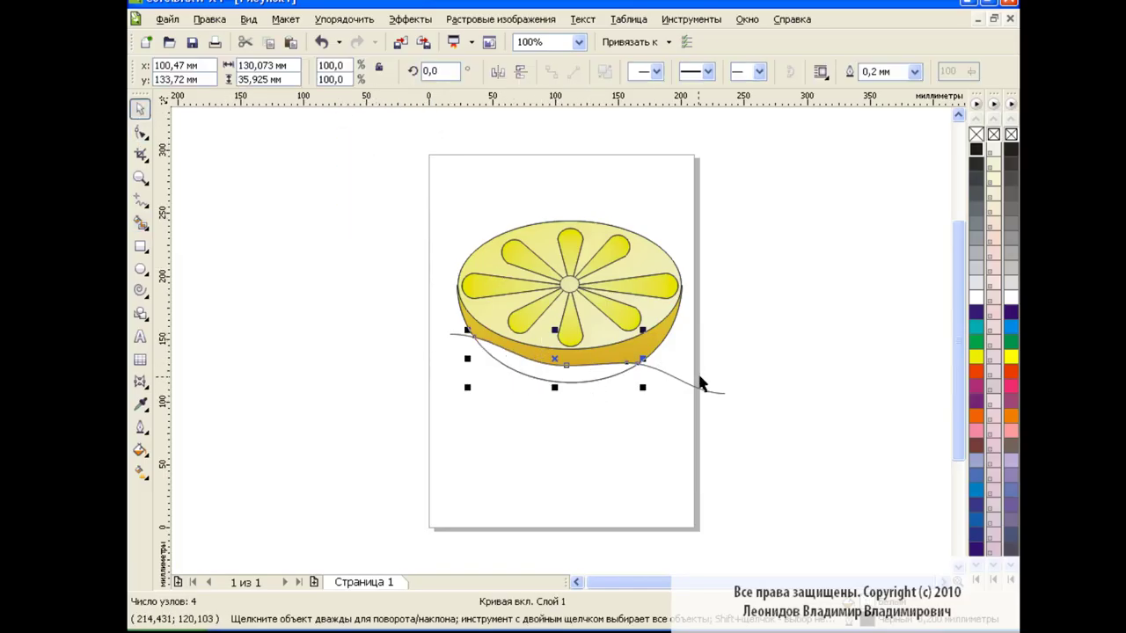
left_click(698, 397)
left_click_drag(565, 370, 535, 410)
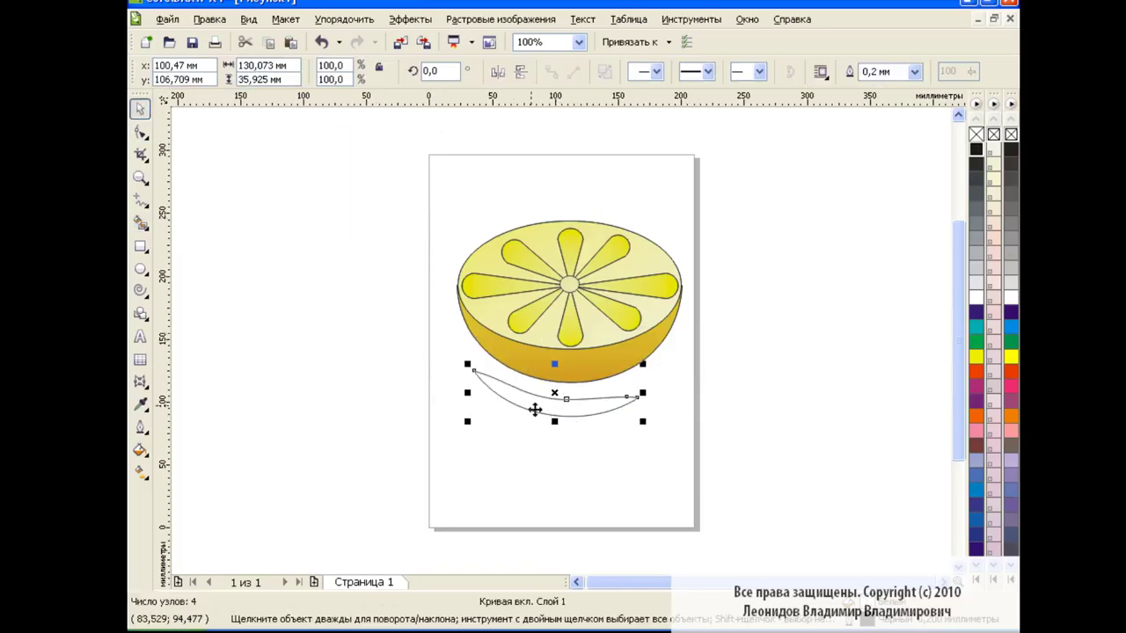
left_click(322, 41)
left_click(646, 415)
left_click(550, 378)
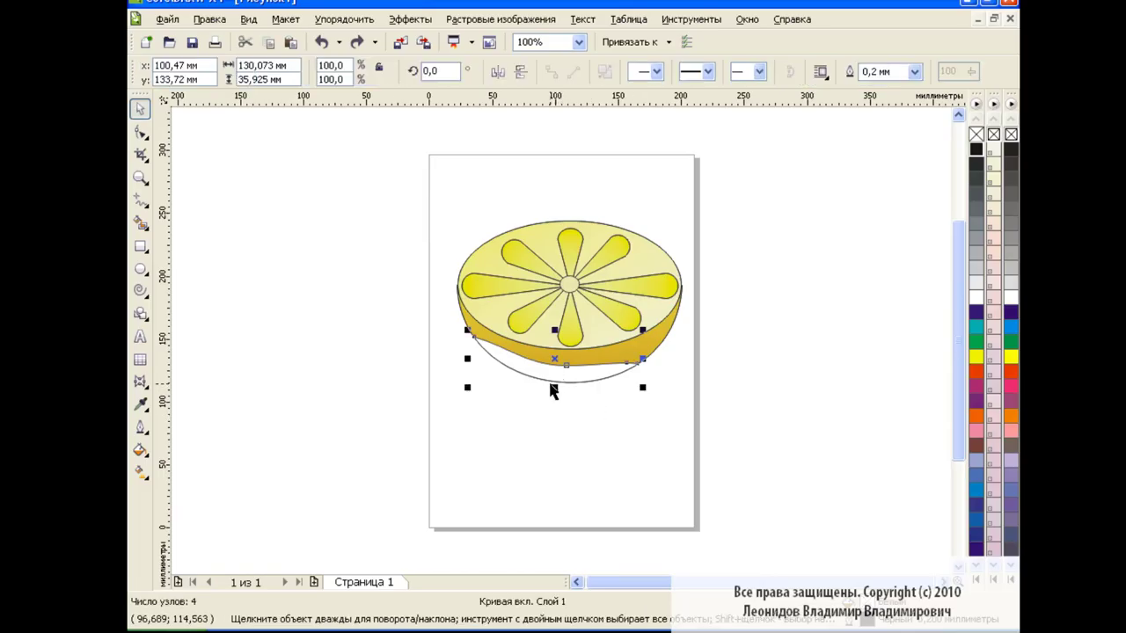
Fade the band with a linear transparency toward the lemon edge, then select all lemon parts.
left_click(141, 381)
left_click(176, 508)
left_click_drag(548, 395, 566, 327)
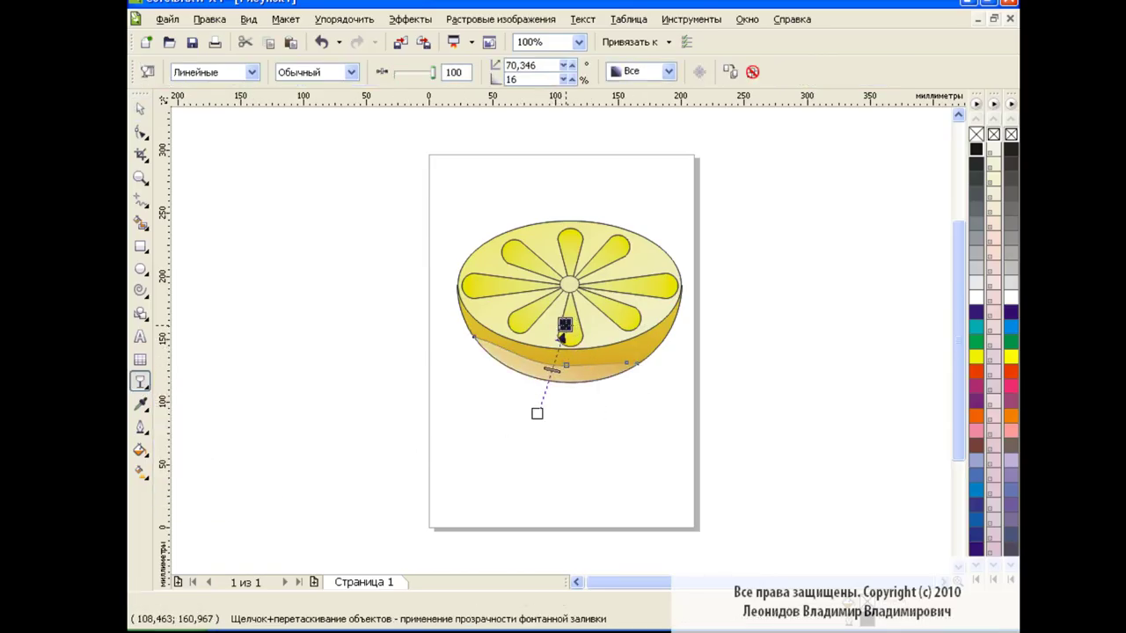
left_click_drag(548, 380, 556, 363)
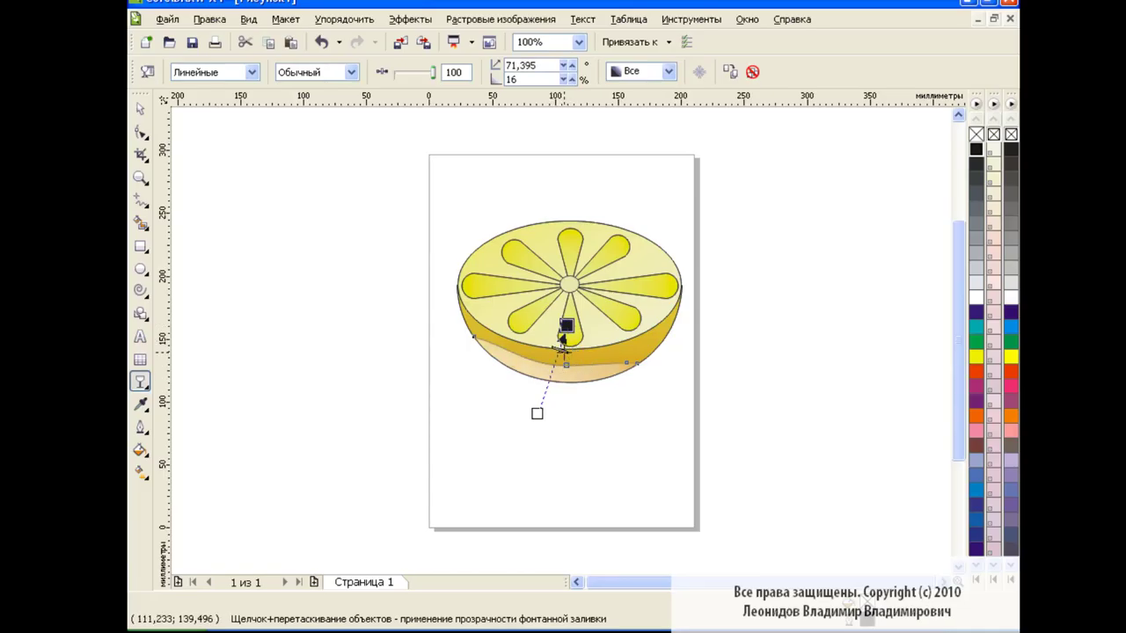
left_click_drag(536, 413, 538, 420)
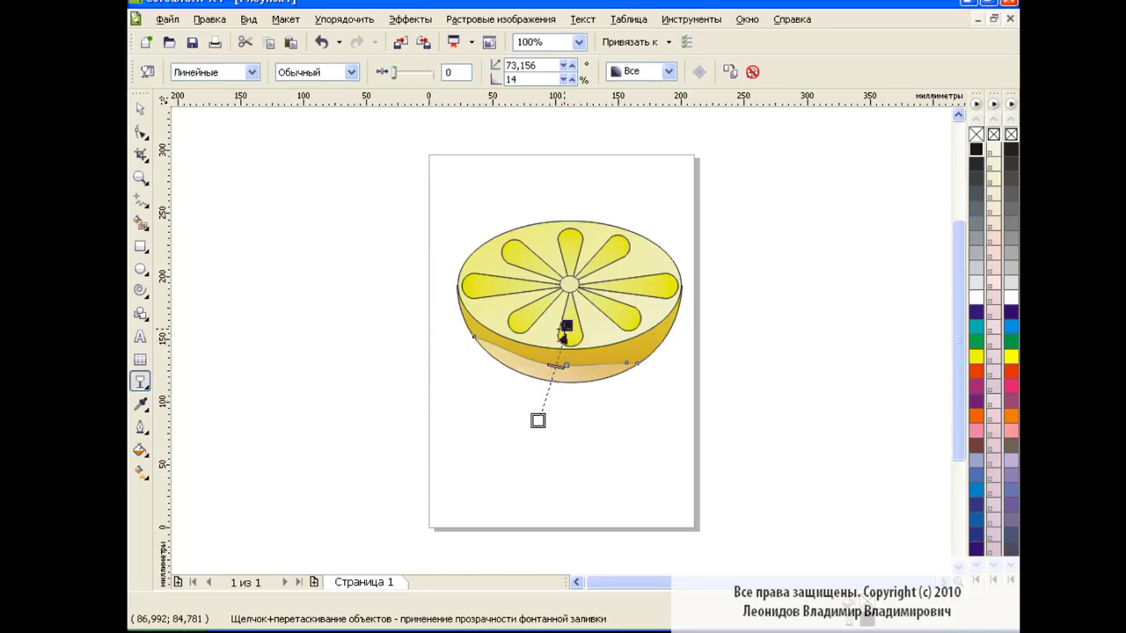
left_click_drag(566, 327, 563, 338)
left_click(139, 108)
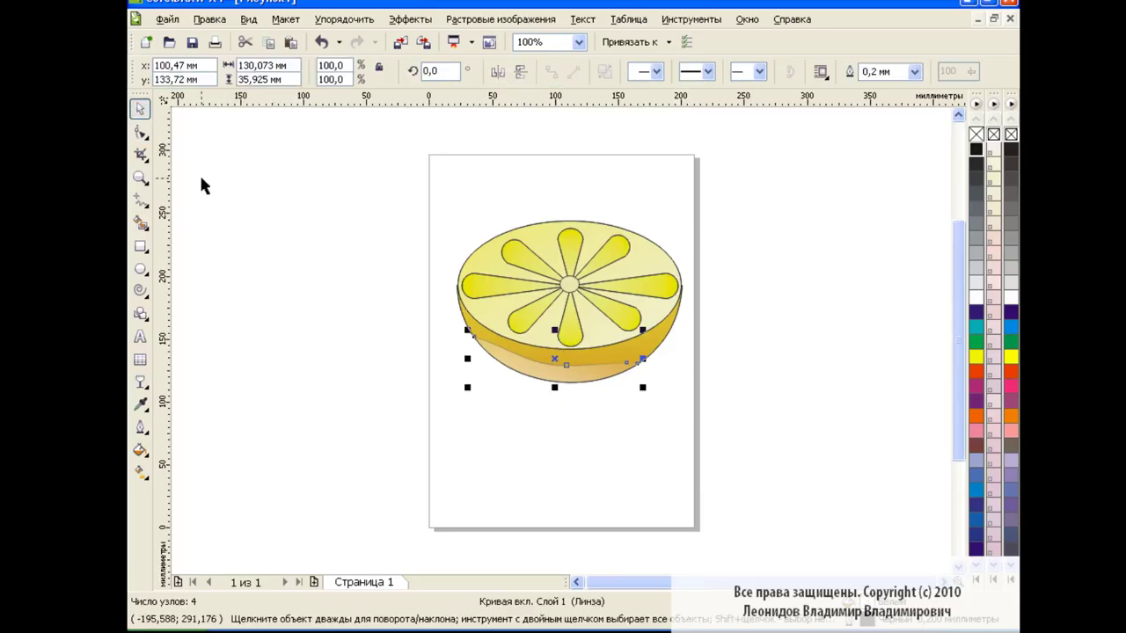
left_click_drag(415, 201, 726, 435)
Stretch the lemon taller to about 178.6 × 166.9 mm by dragging its bottom handle down.
left_click(713, 417)
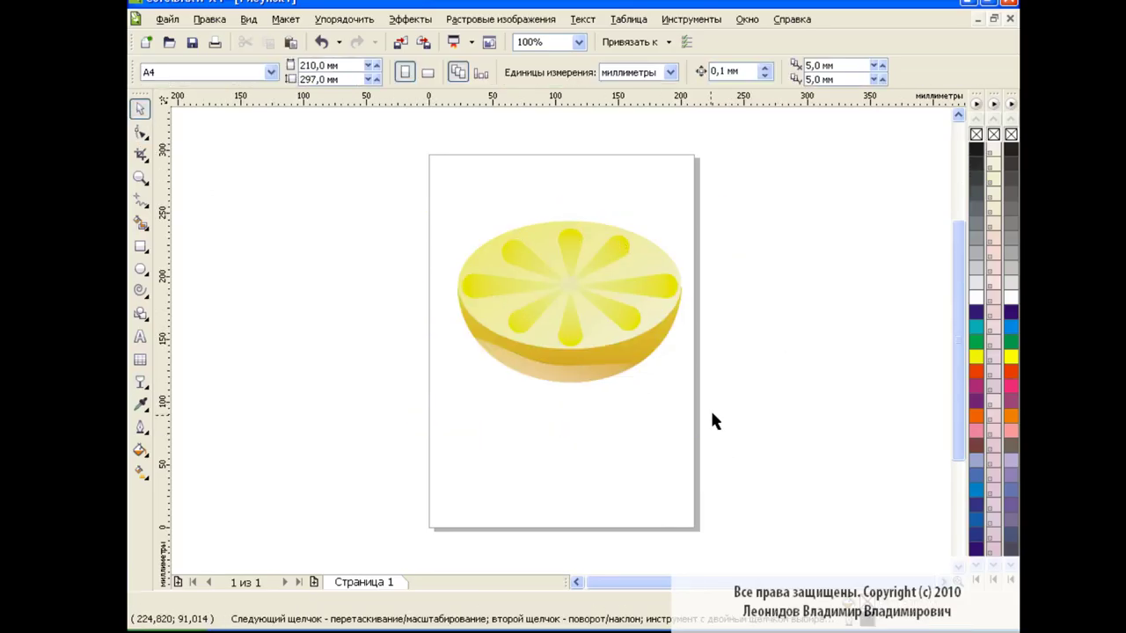
left_click_drag(431, 216, 665, 397)
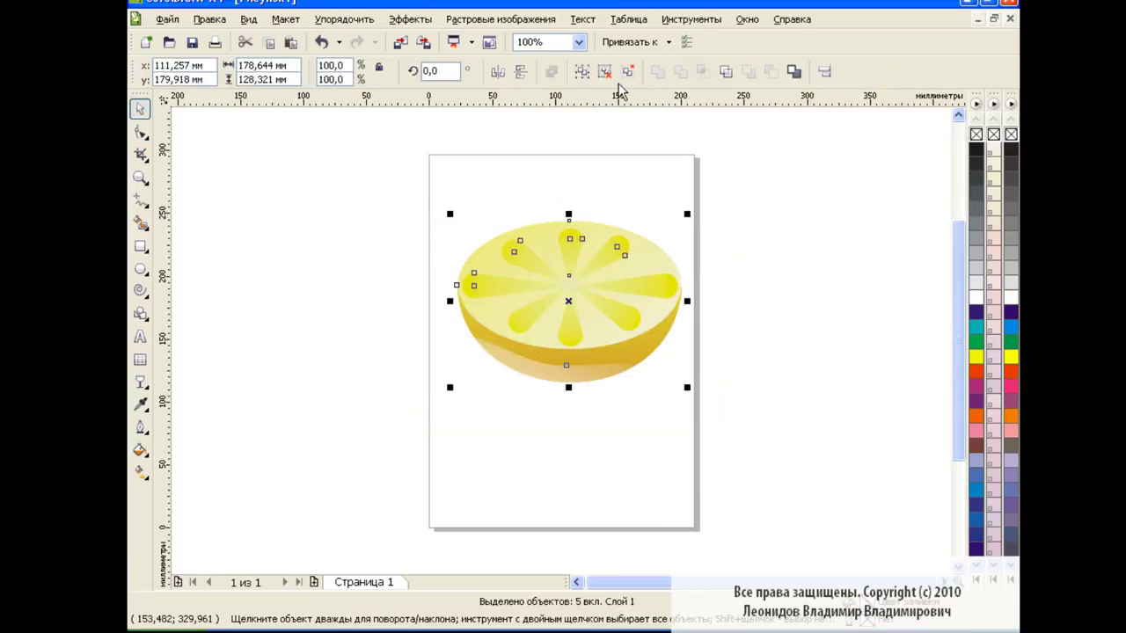
left_click_drag(569, 387, 570, 431)
left_click(756, 313)
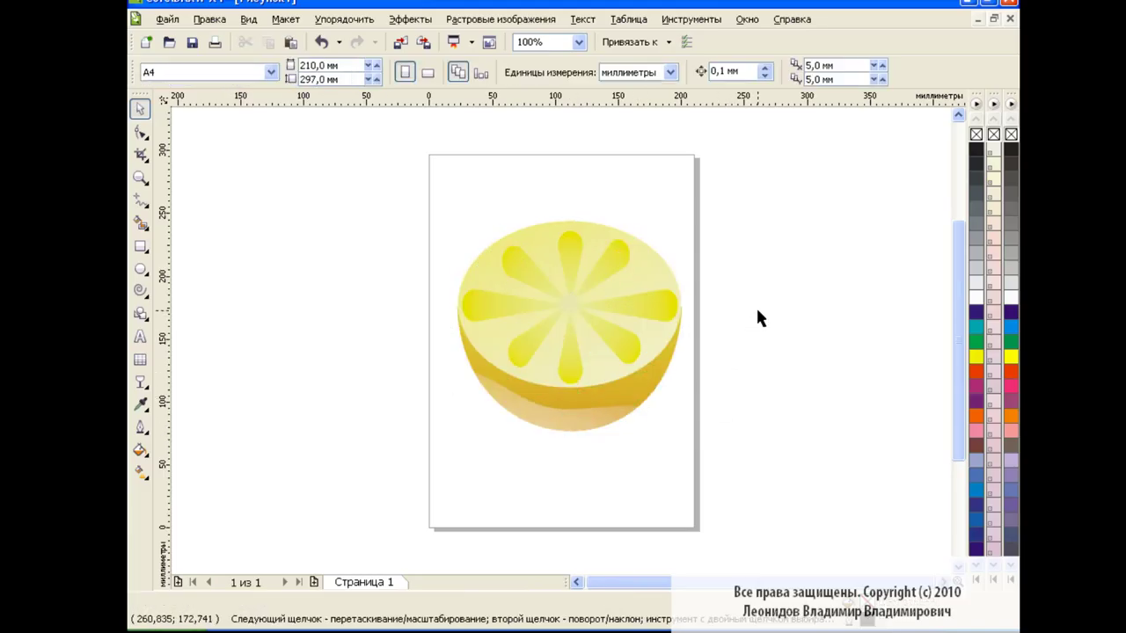
key("Tab")
left_click(773, 327)
left_click(569, 330)
Cast a soft grey drop shadow down-right beneath the lemon group.
left_click(140, 382)
left_click(224, 453)
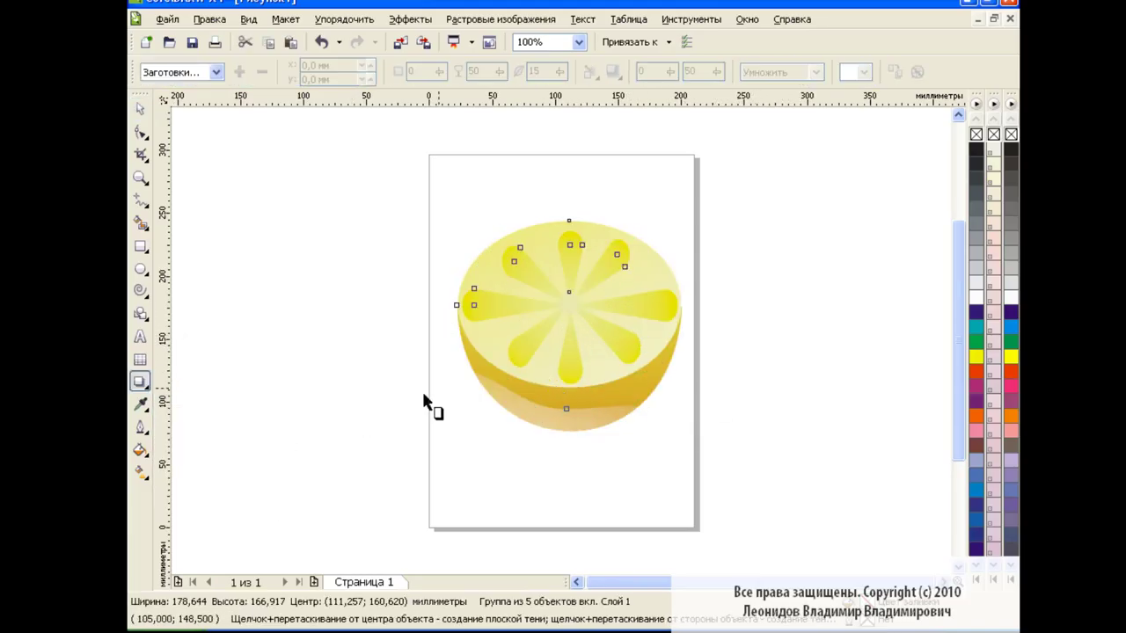
left_click_drag(563, 392, 526, 447)
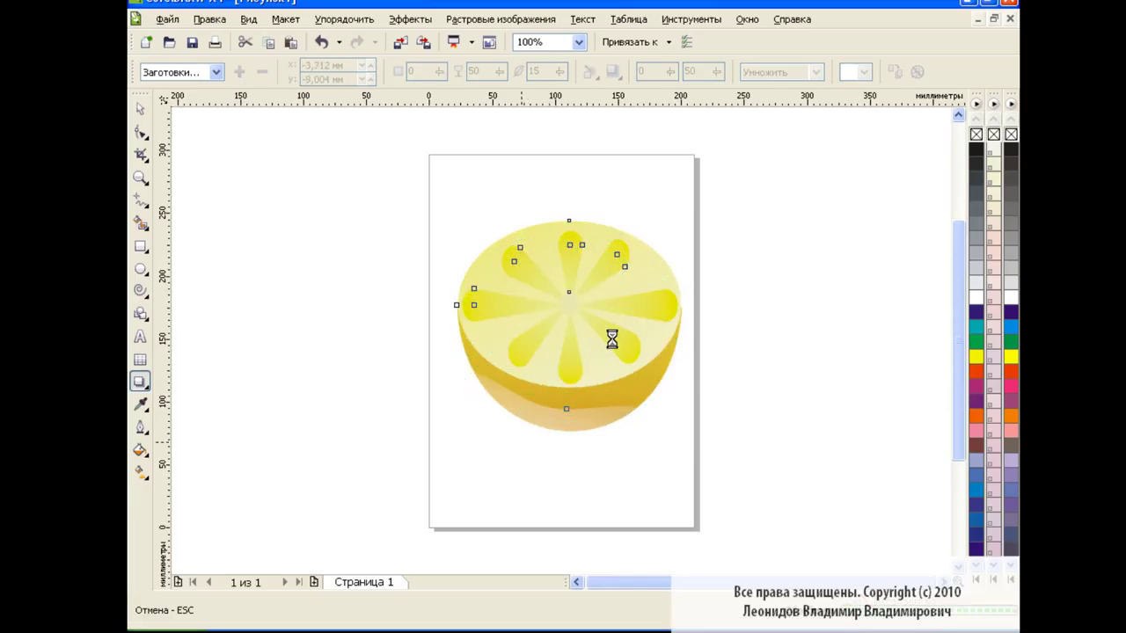
left_click_drag(525, 449, 544, 462)
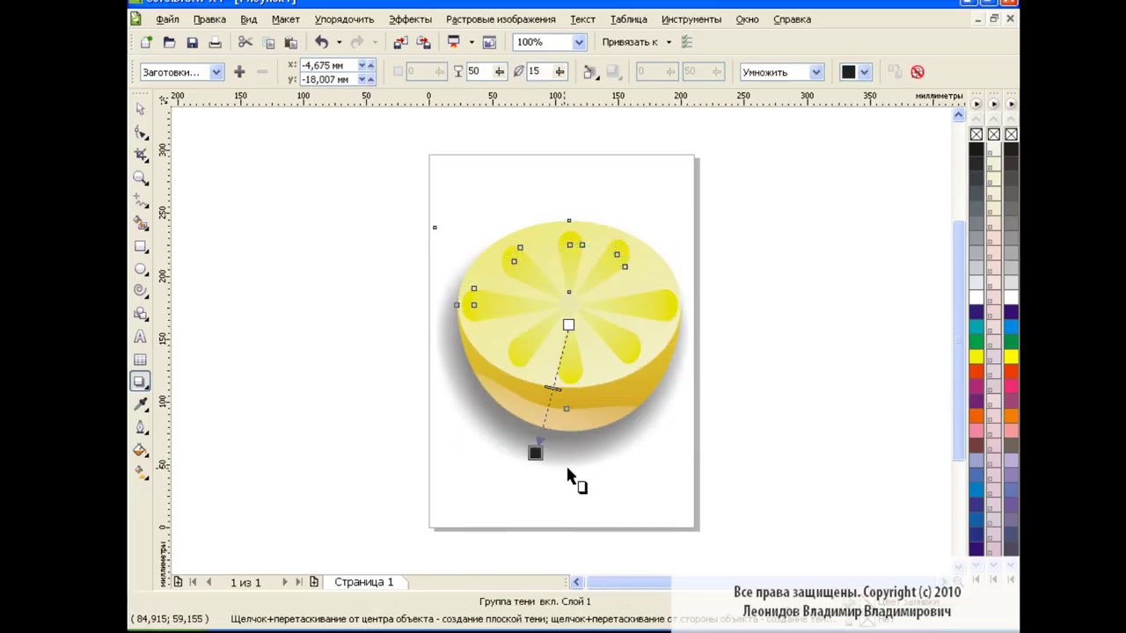
left_click(140, 108)
left_click(353, 312)
Draw a page-sized rectangle of about 310 × 274 mm, fill it teal, and send it behind the lemon.
left_click(139, 247)
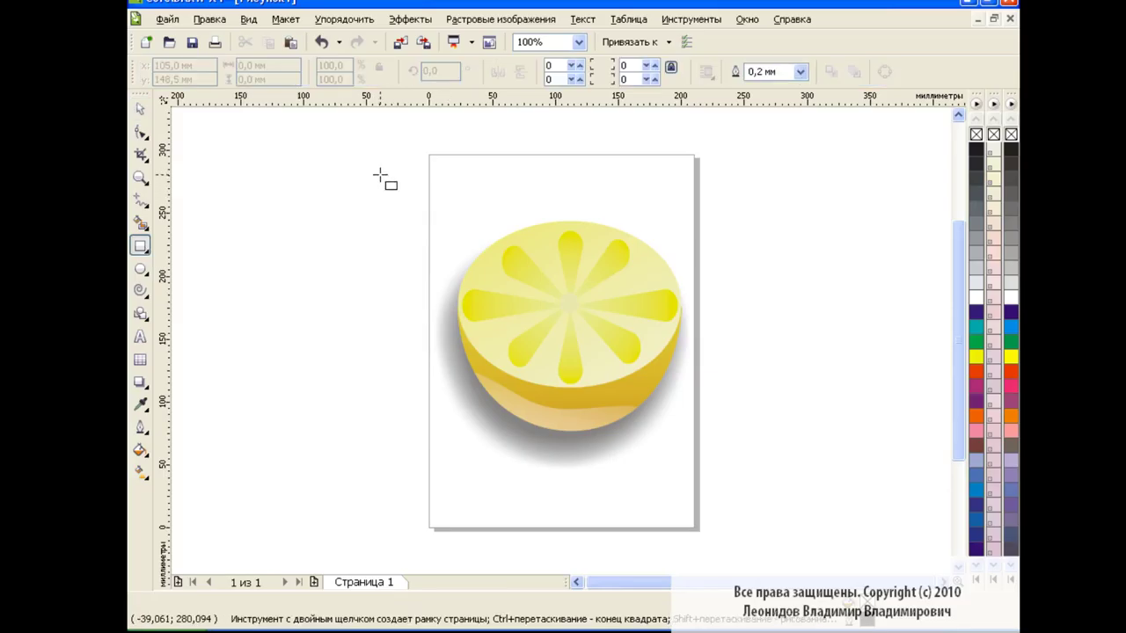
left_click_drag(380, 174, 771, 519)
left_click(975, 327)
key("shift+Page_Down")
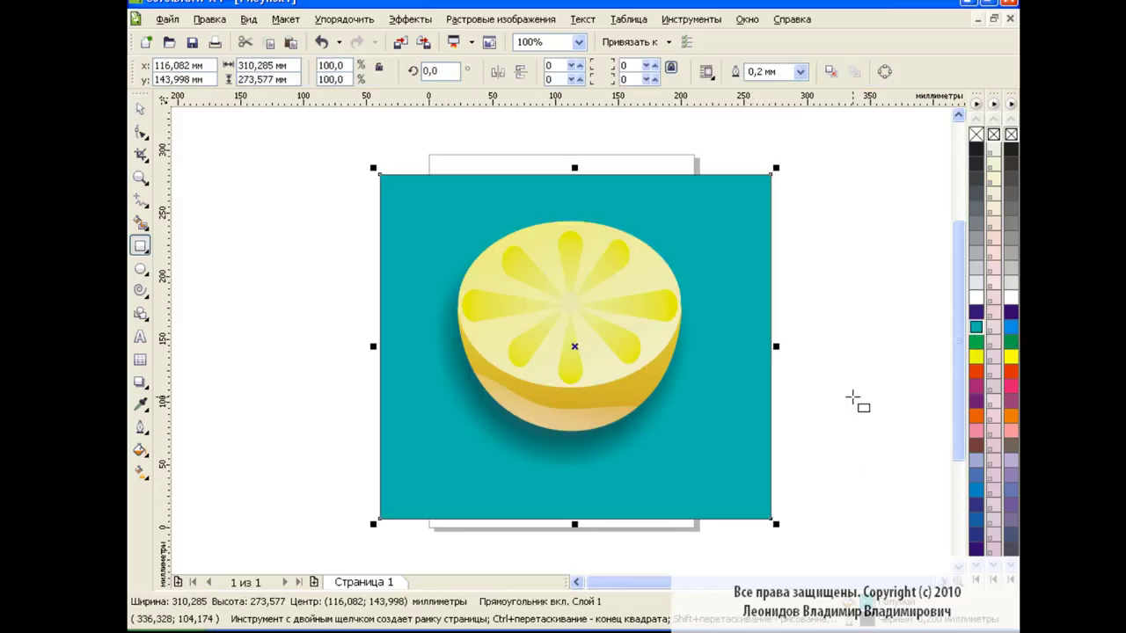
left_click(140, 108)
left_click(346, 360)
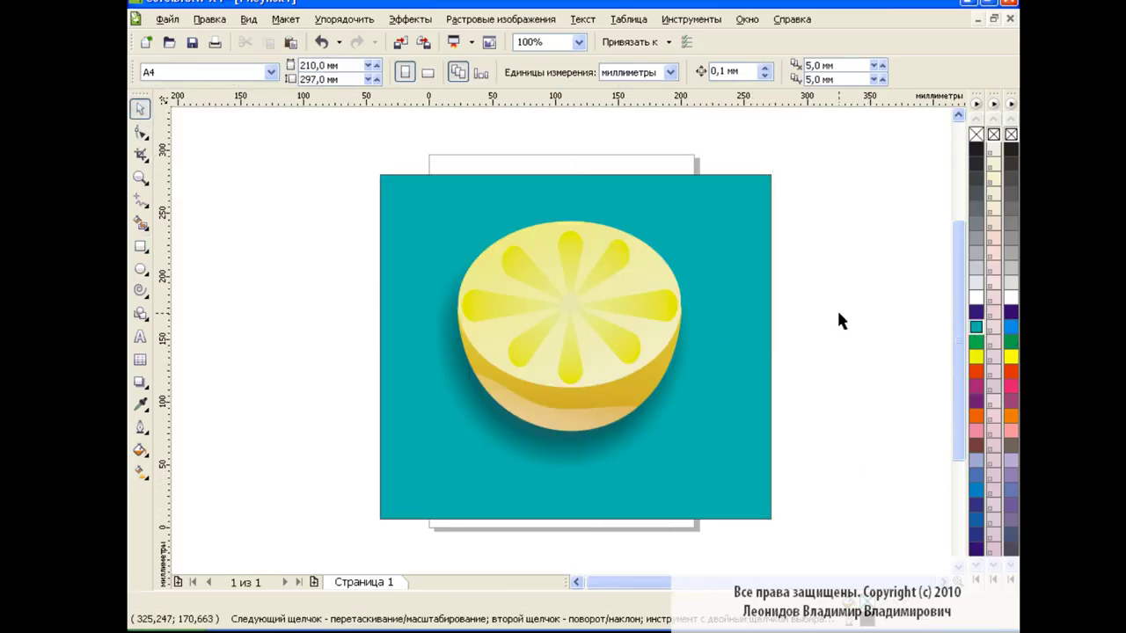